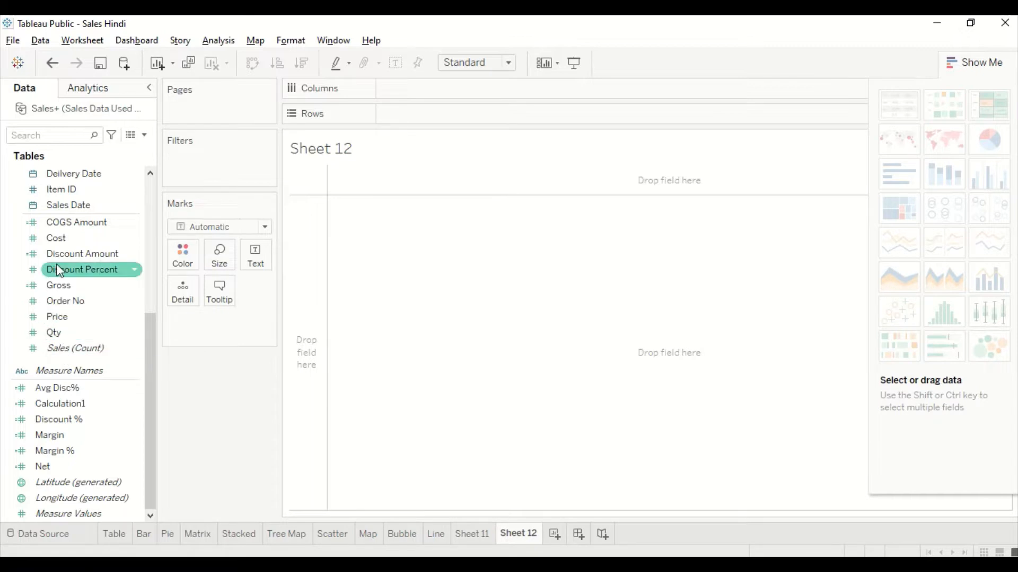
- Build a dual combination chart of Net and Margin % by year of Sales Date
{"action": "left_click_drag", "start_coordinate": [60, 205], "coordinate": [357, 217]}
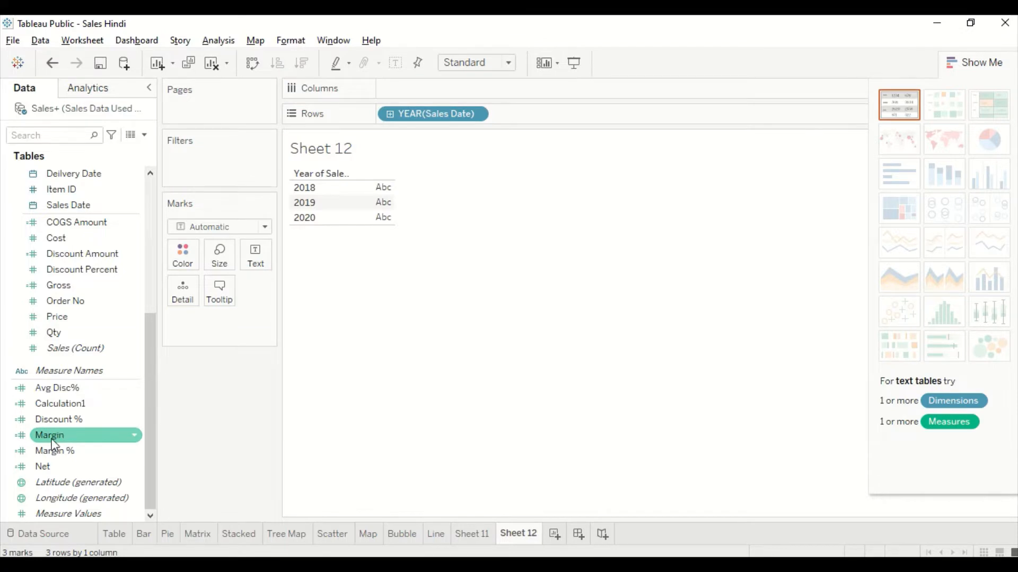
{"action": "left_click_drag", "start_coordinate": [53, 444], "coordinate": [364, 200]}
{"action": "left_click_drag", "start_coordinate": [133, 466], "coordinate": [361, 196]}
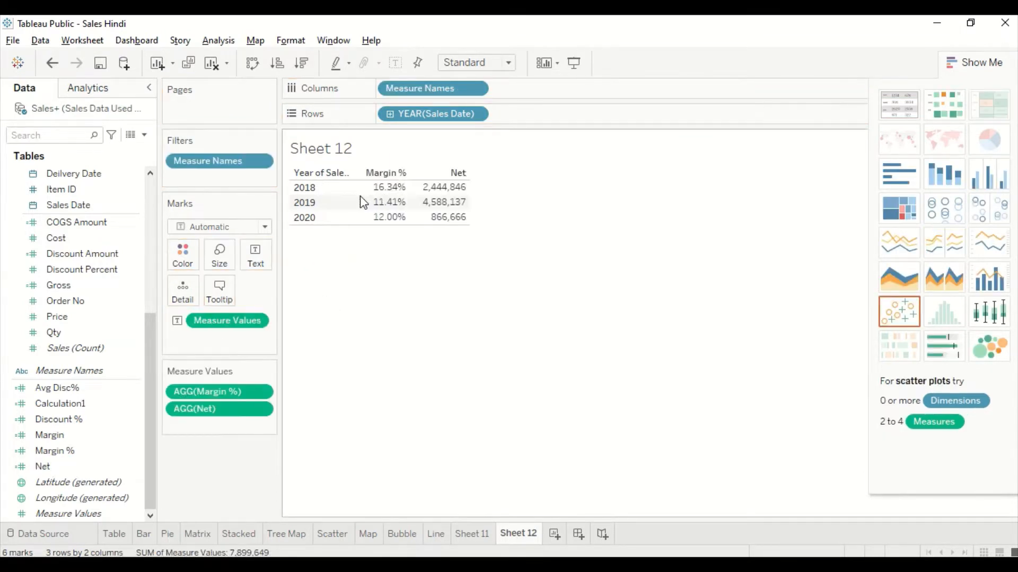
{"action": "left_click", "coordinate": [989, 279]}
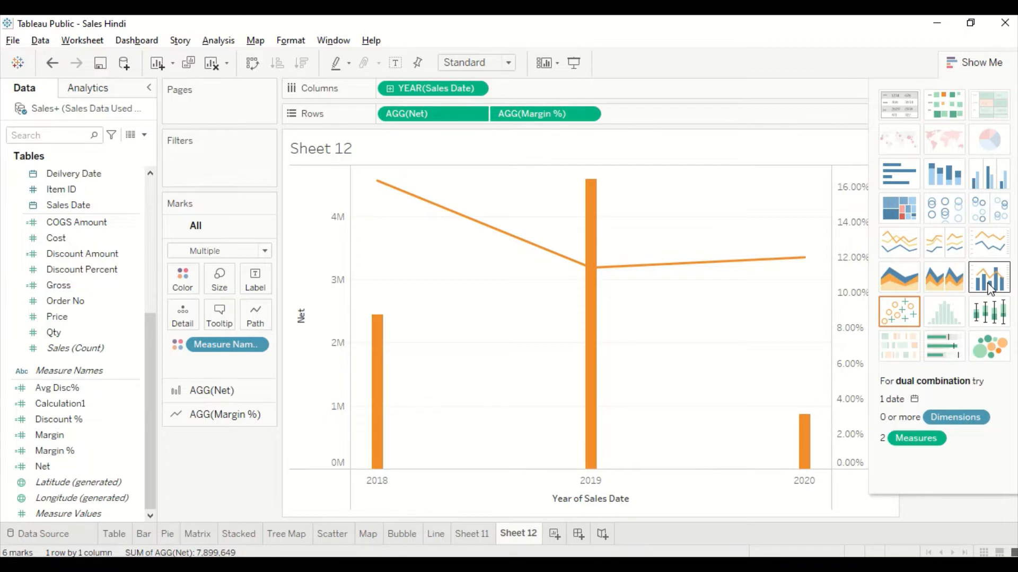
{"action": "left_click", "coordinate": [215, 393]}
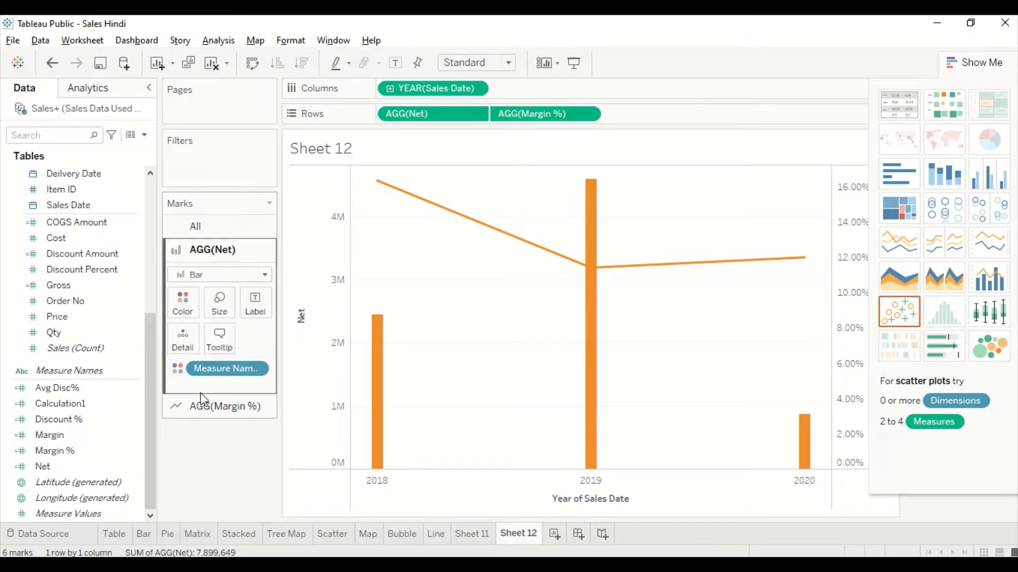
{"action": "left_click", "coordinate": [195, 405]}
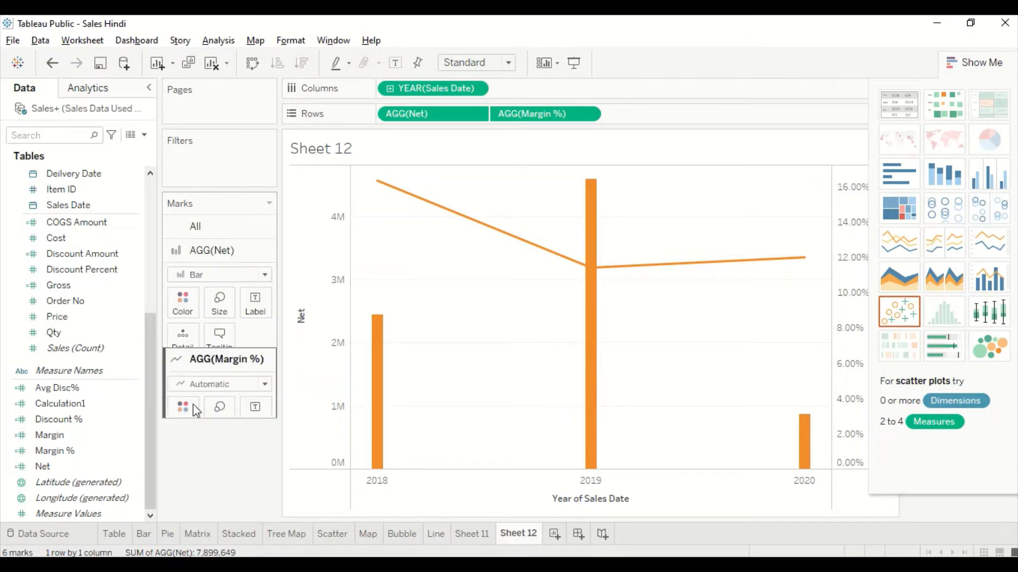
{"action": "left_click", "coordinate": [212, 252]}
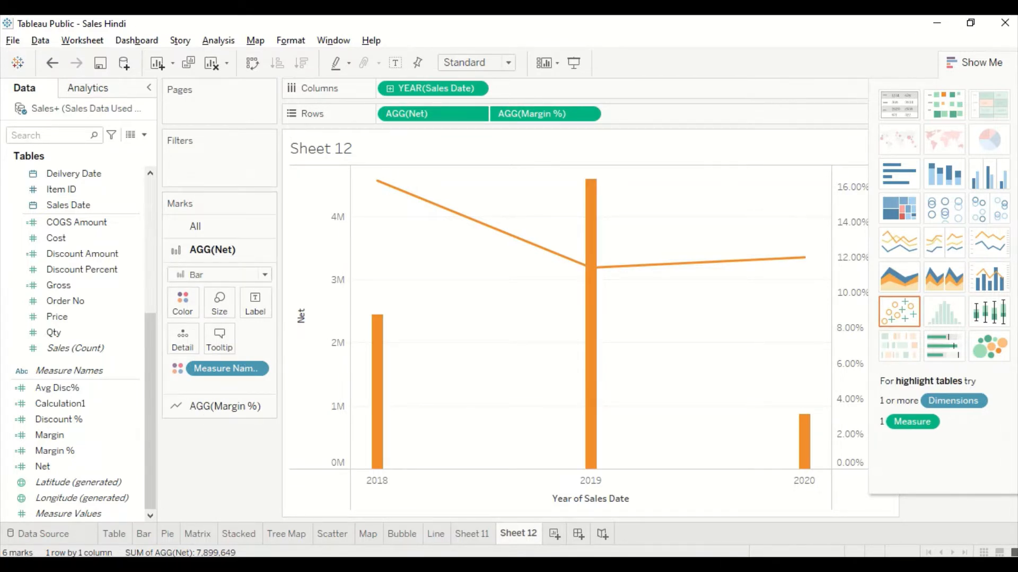
- Stop the Net axis range from always including zero, giving the chart more room first by collapsing the chart suggestions
{"action": "left_click", "coordinate": [981, 62]}
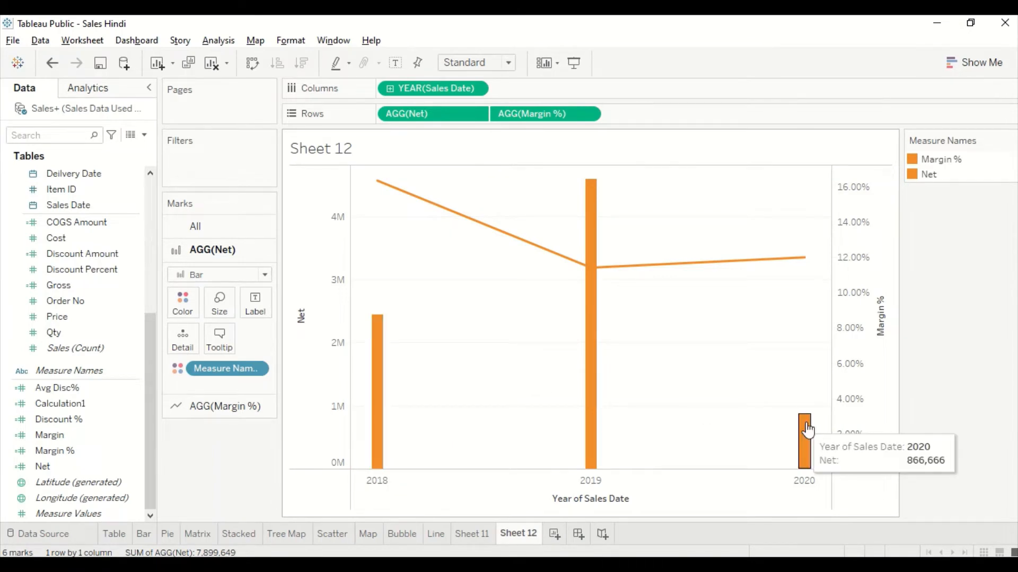
{"action": "left_click", "coordinate": [300, 339]}
{"action": "right_click", "coordinate": [300, 342]}
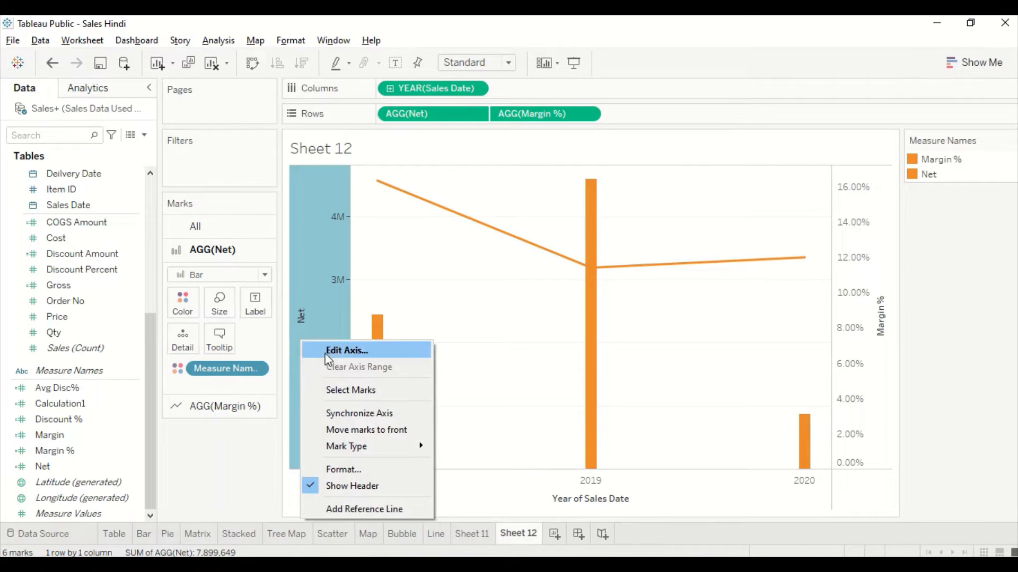
{"action": "left_click", "coordinate": [327, 351]}
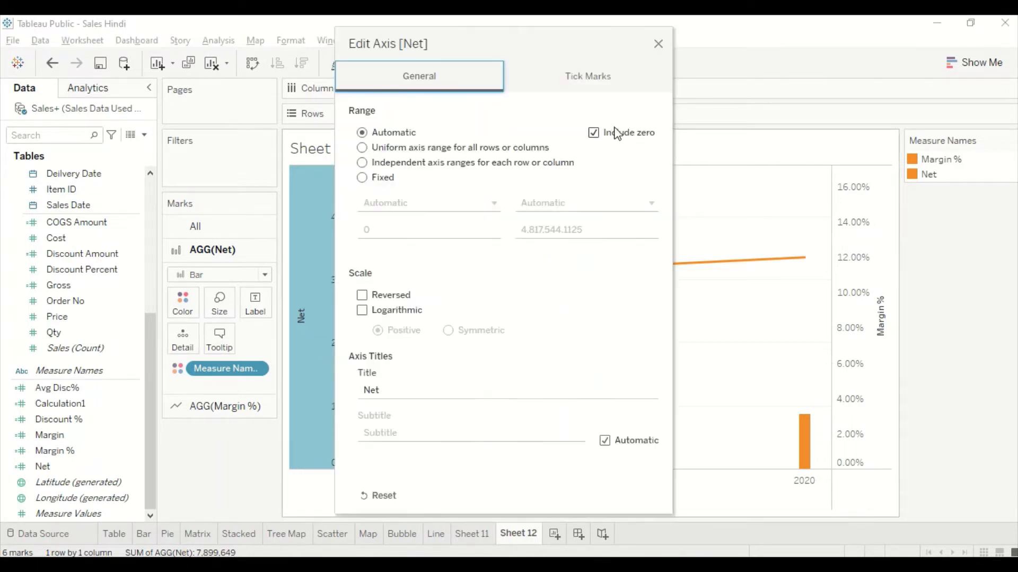
{"action": "left_click", "coordinate": [594, 133]}
{"action": "left_click", "coordinate": [658, 44]}
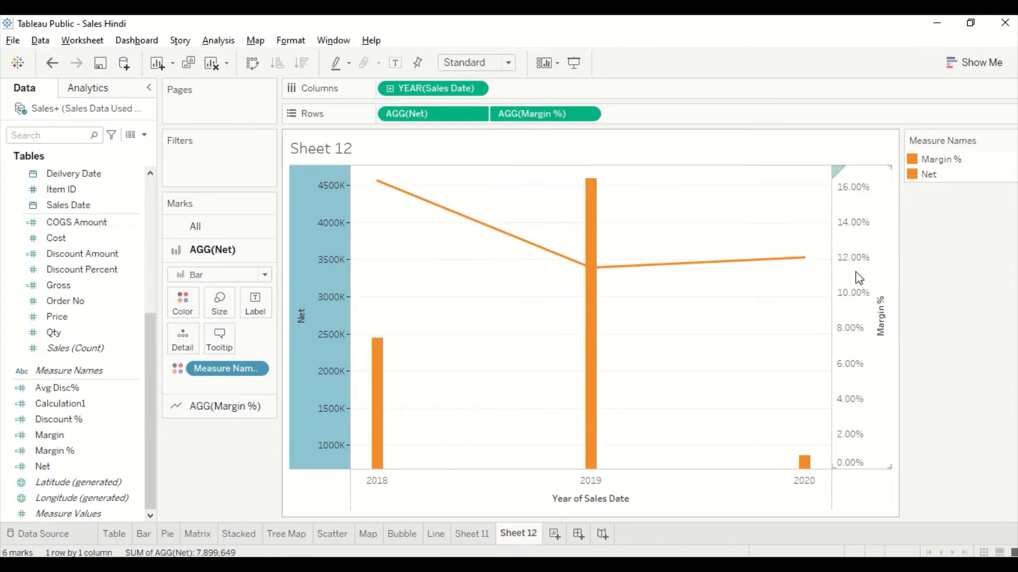
- Stop the Margin % axis range from always including zero
{"action": "right_click", "coordinate": [847, 324]}
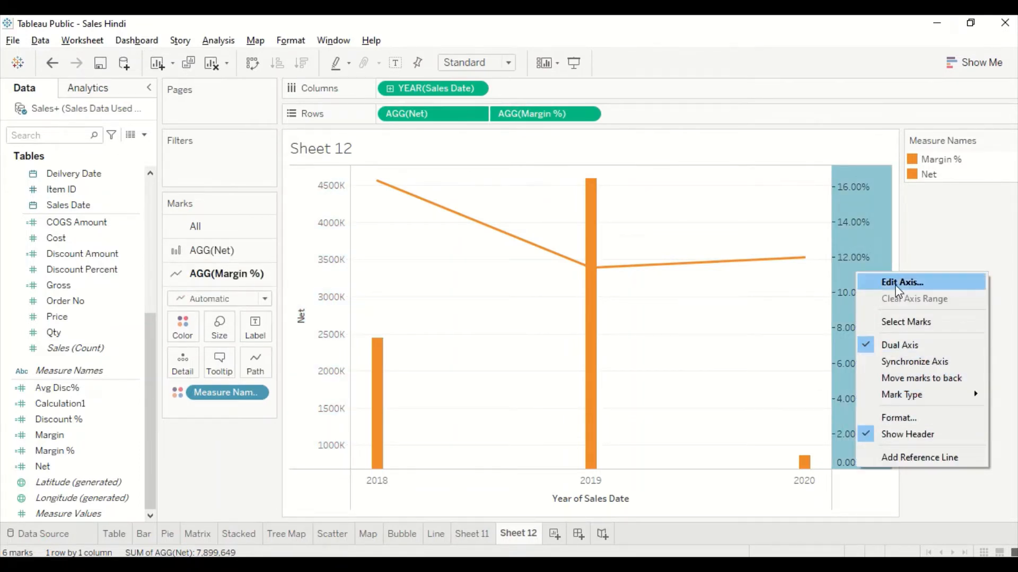
{"action": "left_click", "coordinate": [901, 283]}
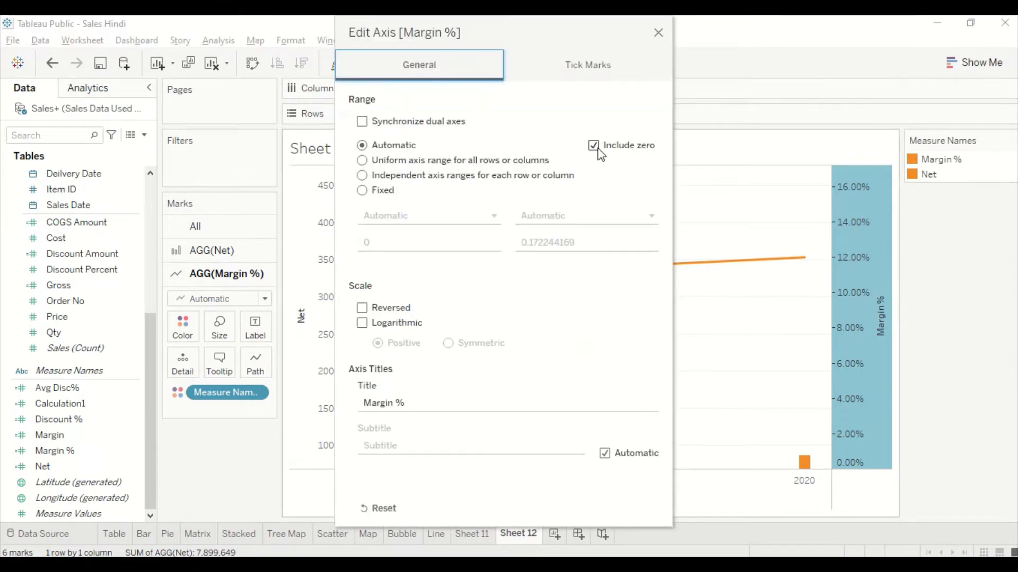
{"action": "left_click", "coordinate": [594, 147]}
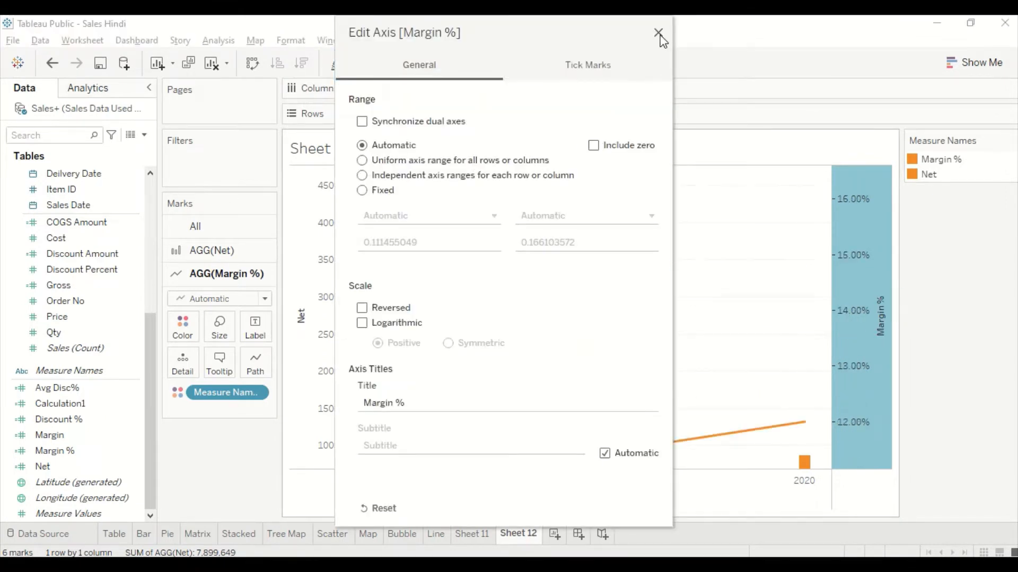
{"action": "left_click", "coordinate": [658, 33]}
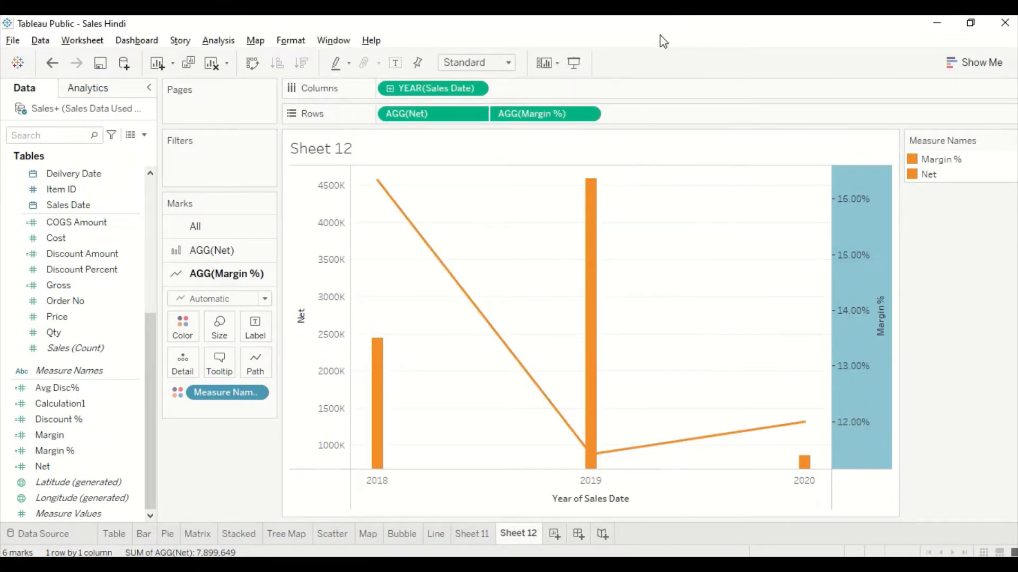
- Drill the Sales Date axis down to quarters and bring back the chart suggestions
{"action": "left_click", "coordinate": [390, 88]}
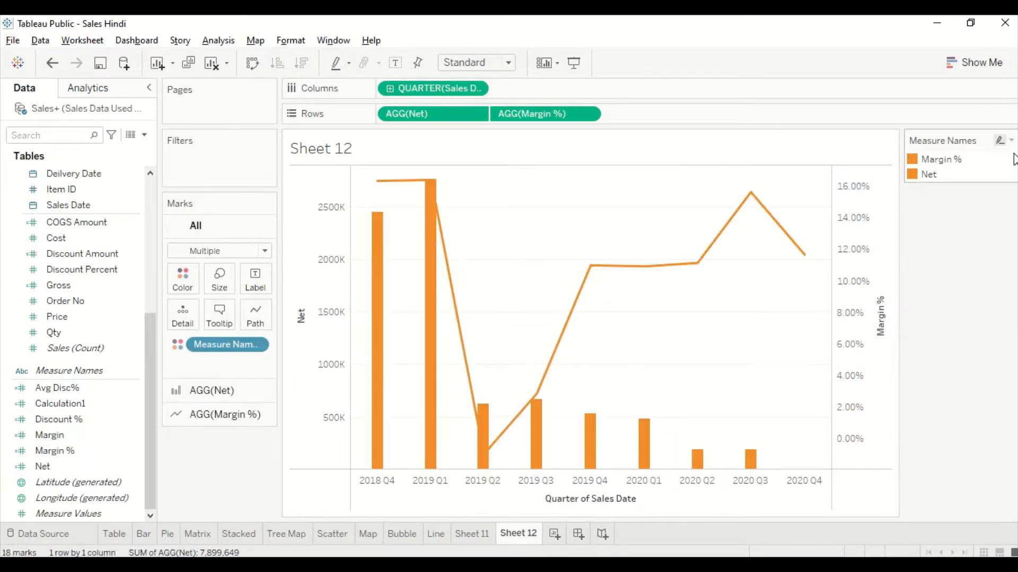
{"action": "left_click", "coordinate": [976, 62]}
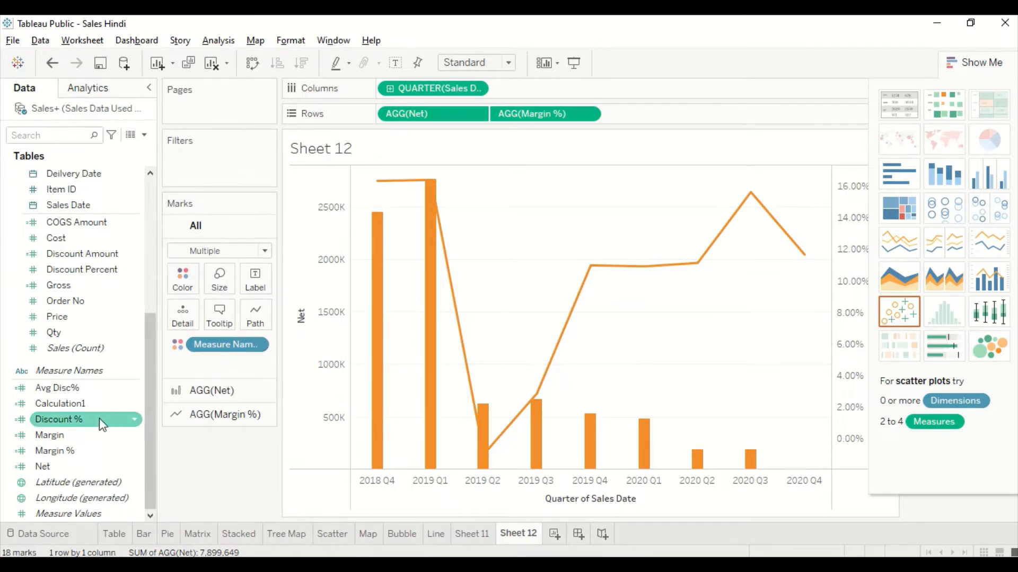
- Size all marks by Margin % and inspect the quarterly bars and line
{"action": "left_click_drag", "start_coordinate": [55, 450], "coordinate": [216, 277]}
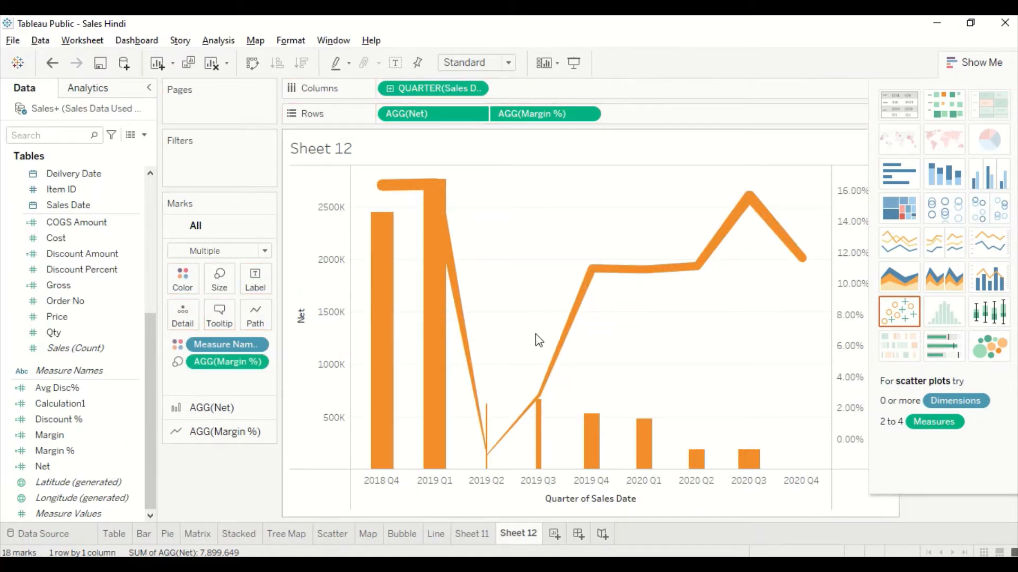
{"action": "mouse_move", "coordinate": [433, 219]}
{"action": "mouse_move", "coordinate": [536, 411]}
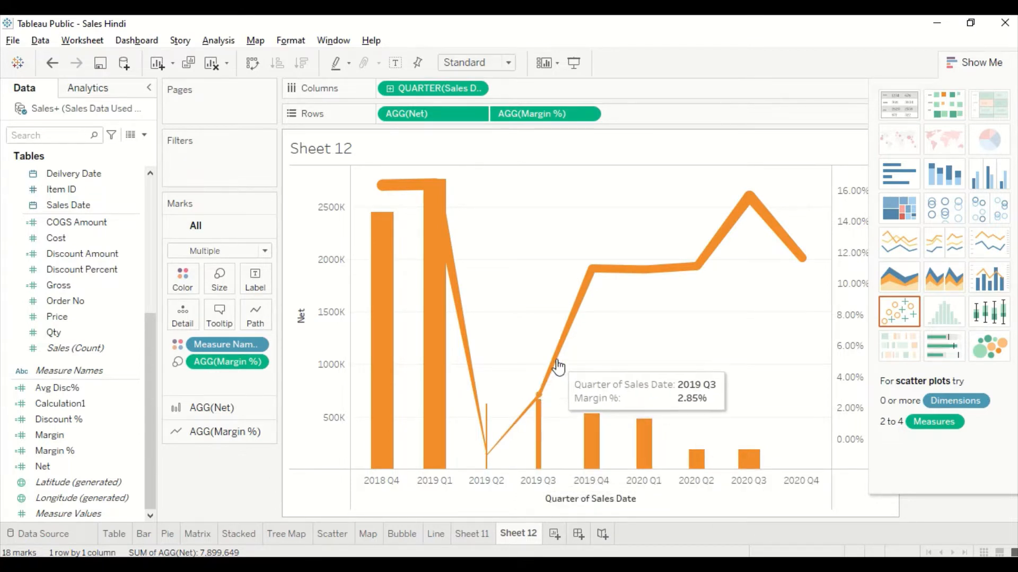
{"action": "mouse_move", "coordinate": [420, 197]}
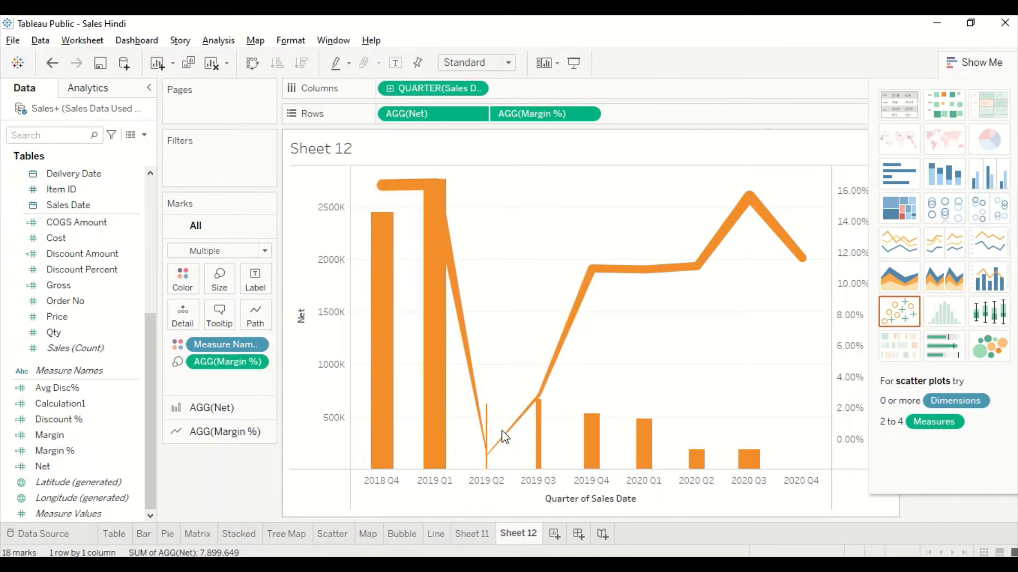
{"action": "mouse_move", "coordinate": [593, 459]}
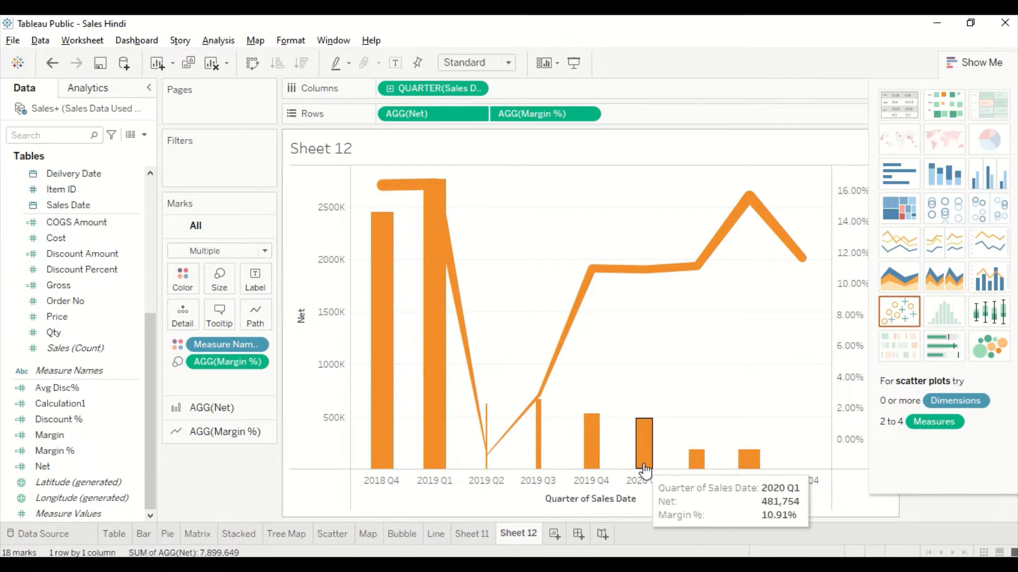
- Make all marks slightly smaller and size them by Net
{"action": "left_click", "coordinate": [225, 284]}
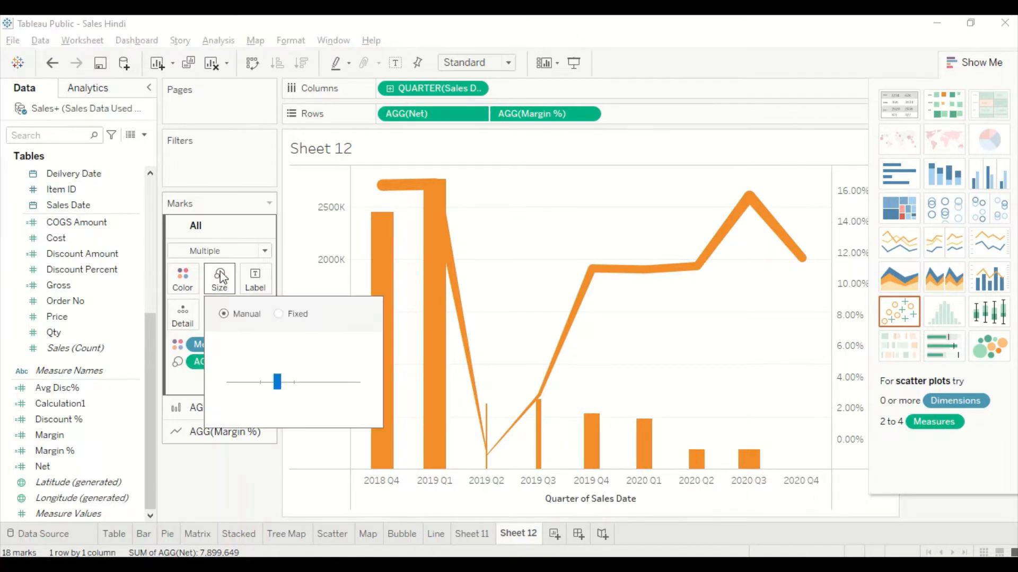
{"action": "left_click_drag", "start_coordinate": [271, 386], "coordinate": [271, 386]}
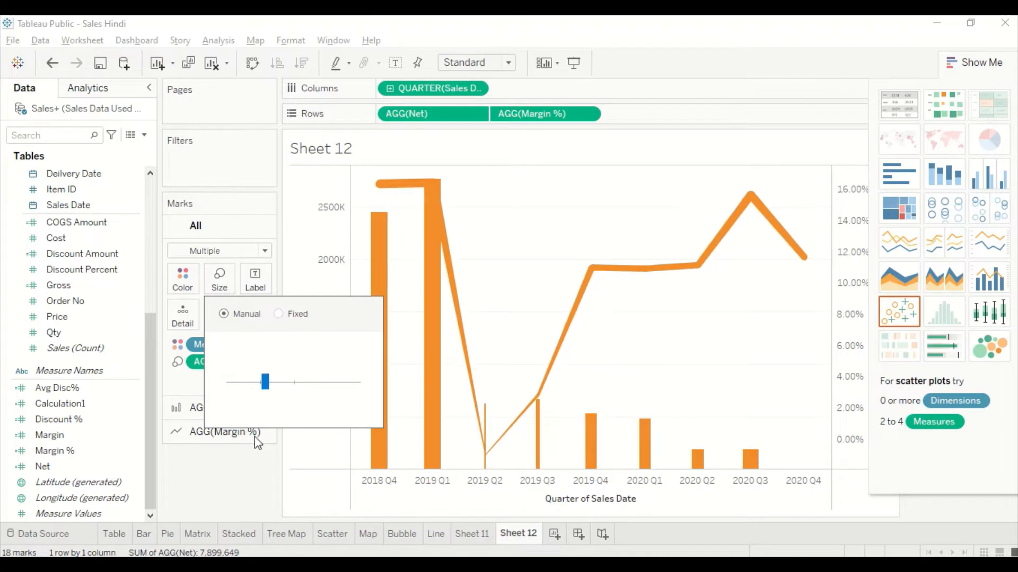
{"action": "left_click", "coordinate": [234, 472]}
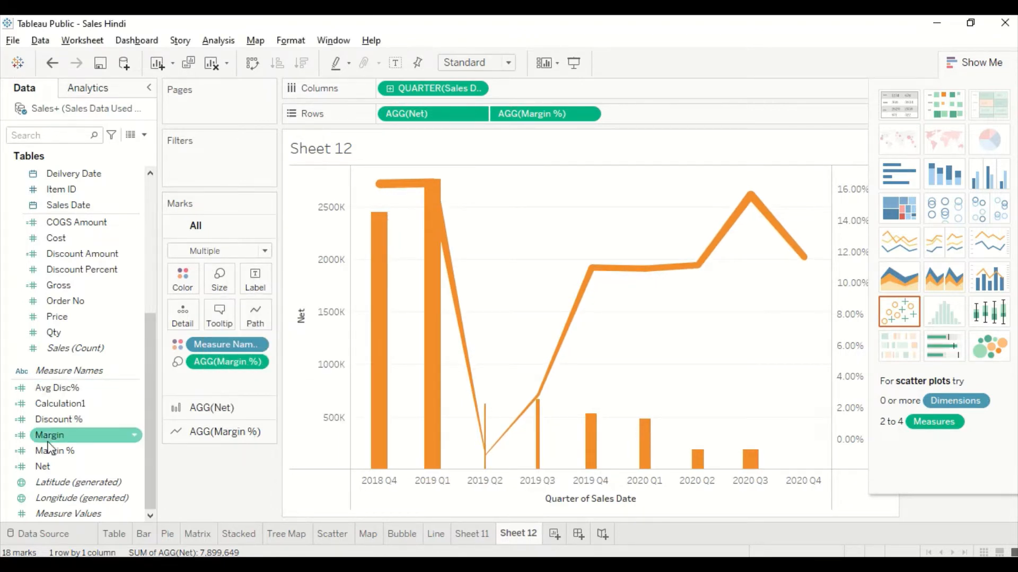
{"action": "left_click_drag", "start_coordinate": [41, 465], "coordinate": [220, 283]}
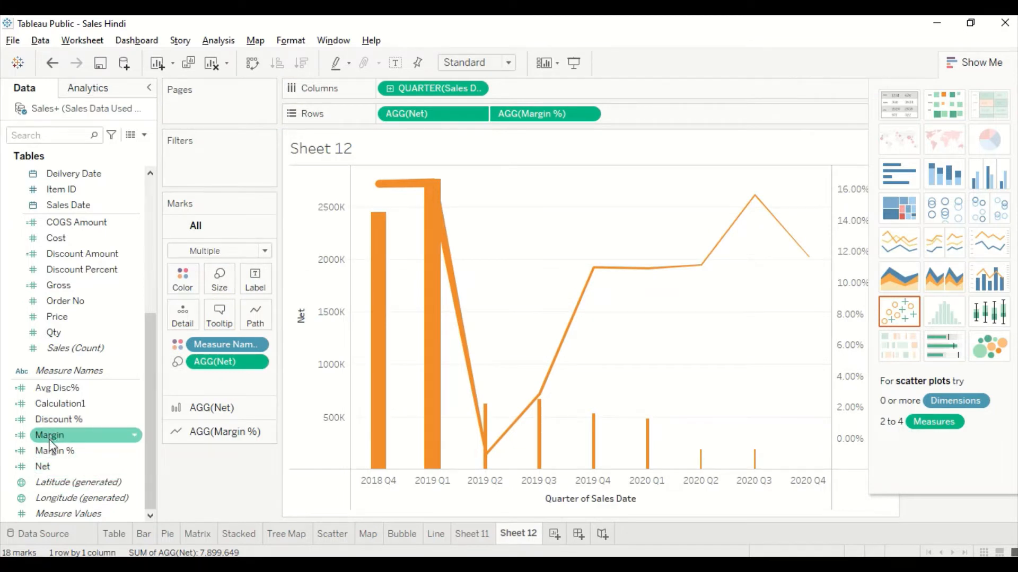
- Color all marks by Margin % and choose the Red-Green Diverging palette
{"action": "left_click_drag", "start_coordinate": [49, 450], "coordinate": [177, 273]}
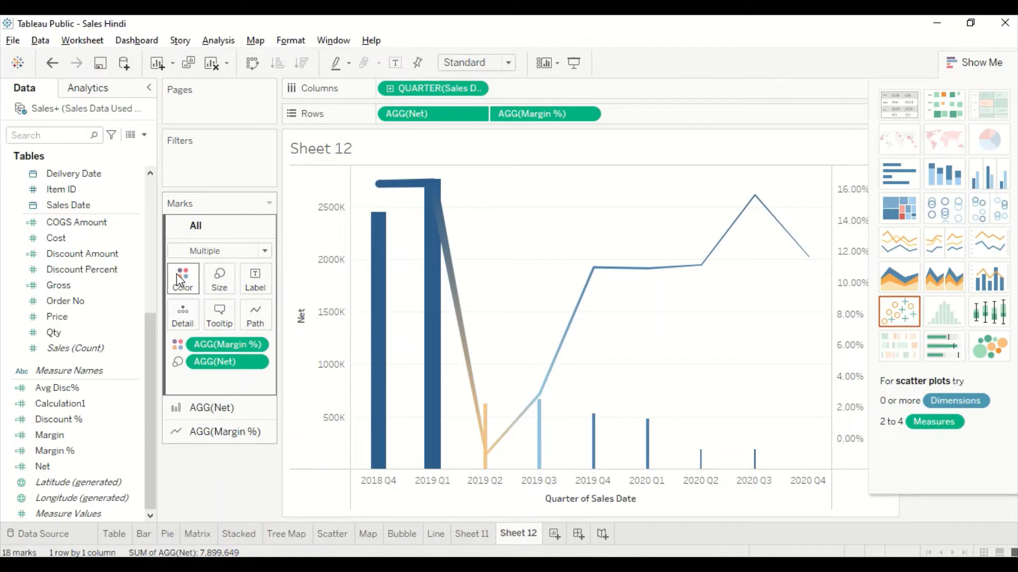
{"action": "left_click", "coordinate": [181, 280]}
{"action": "left_click", "coordinate": [203, 328]}
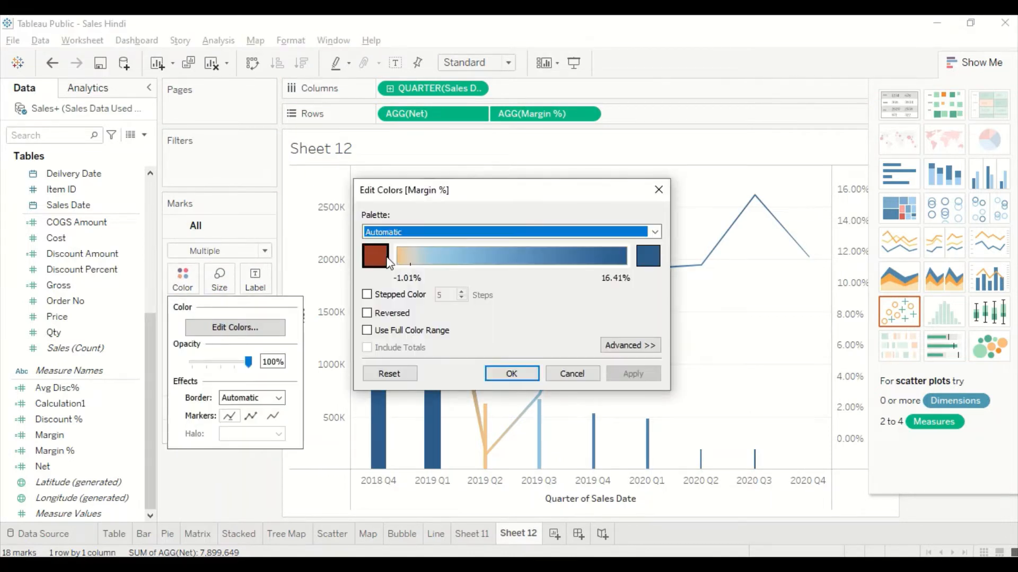
{"action": "left_click", "coordinate": [411, 233]}
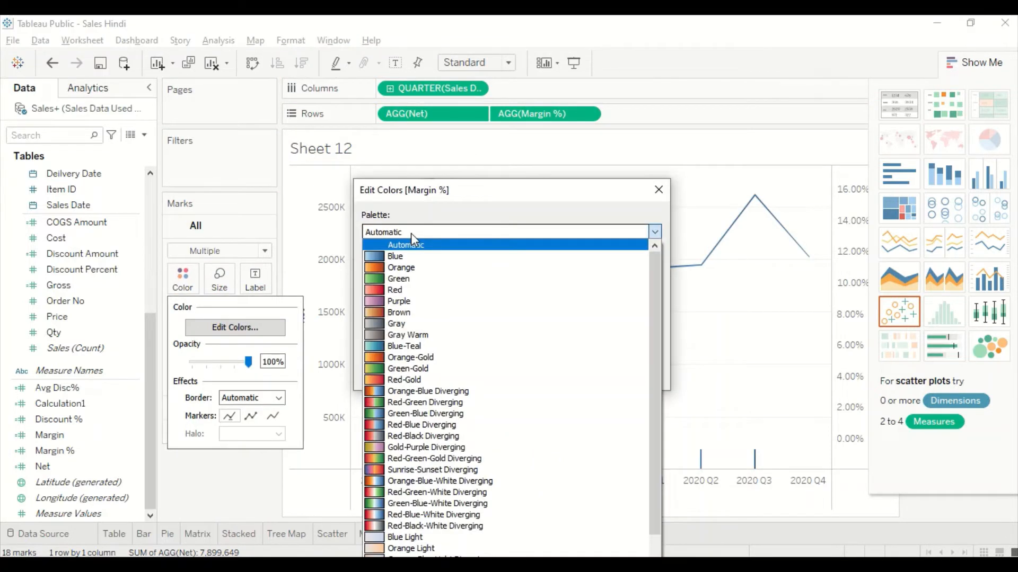
{"action": "left_click", "coordinate": [377, 403]}
{"action": "left_click", "coordinate": [367, 295]}
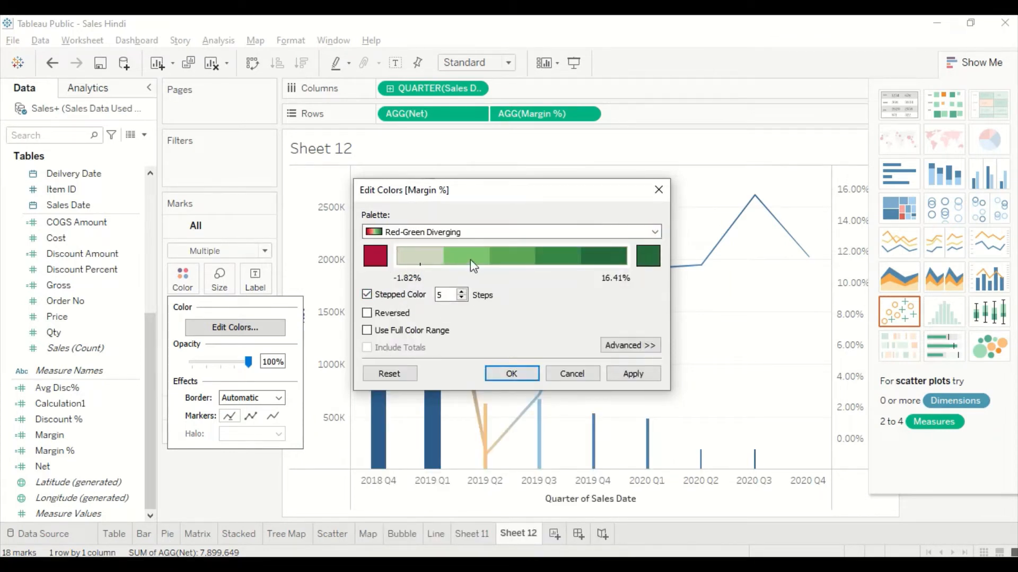
{"action": "left_click", "coordinate": [417, 231]}
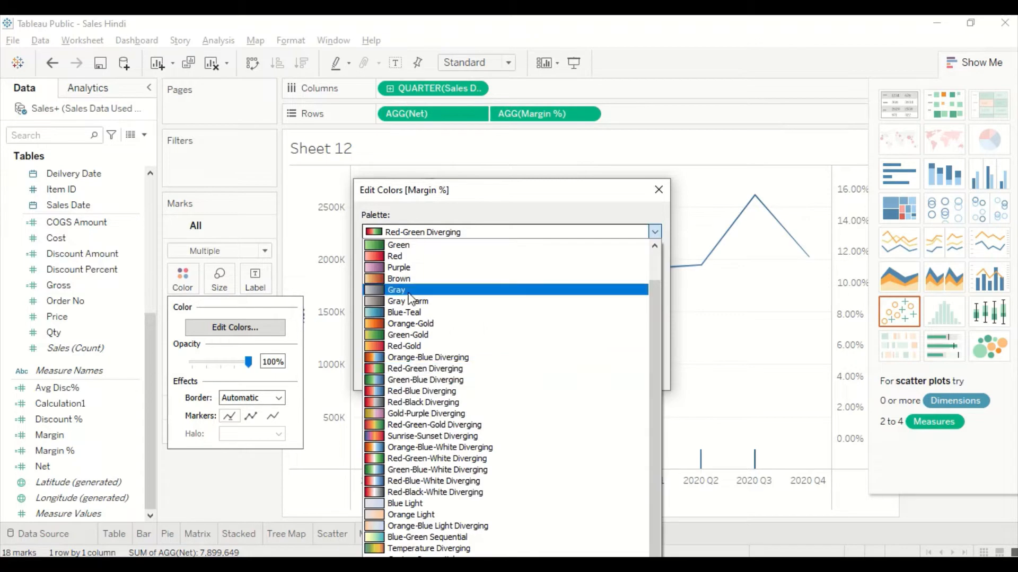
{"action": "left_click", "coordinate": [383, 370]}
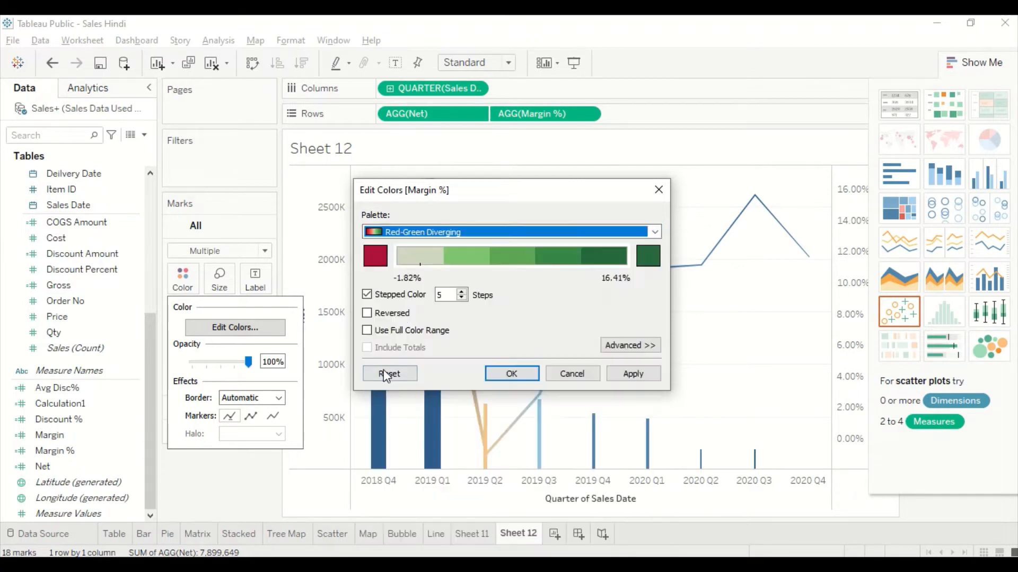
{"action": "left_click", "coordinate": [368, 295]}
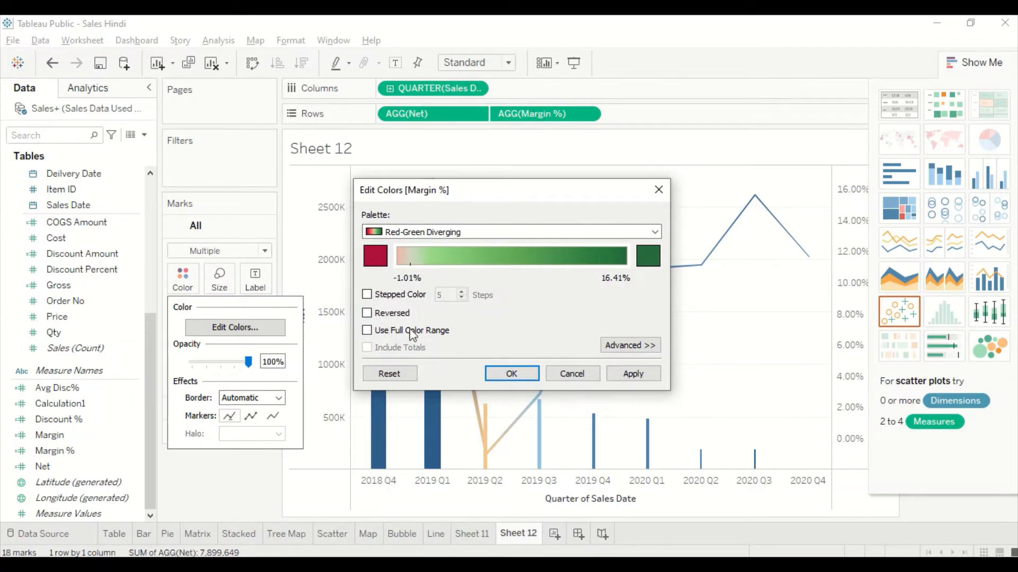
- Make the Margin % palette use its full color range and apply the color settings
{"action": "left_click", "coordinate": [367, 331]}
{"action": "left_click", "coordinate": [512, 374]}
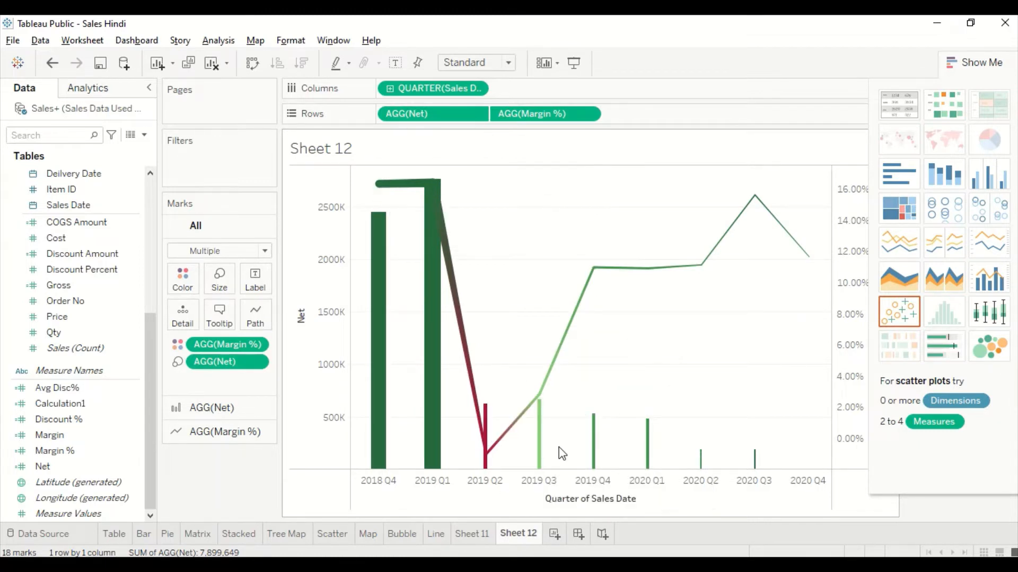
{"action": "mouse_move", "coordinate": [542, 451]}
{"action": "left_click", "coordinate": [244, 413]}
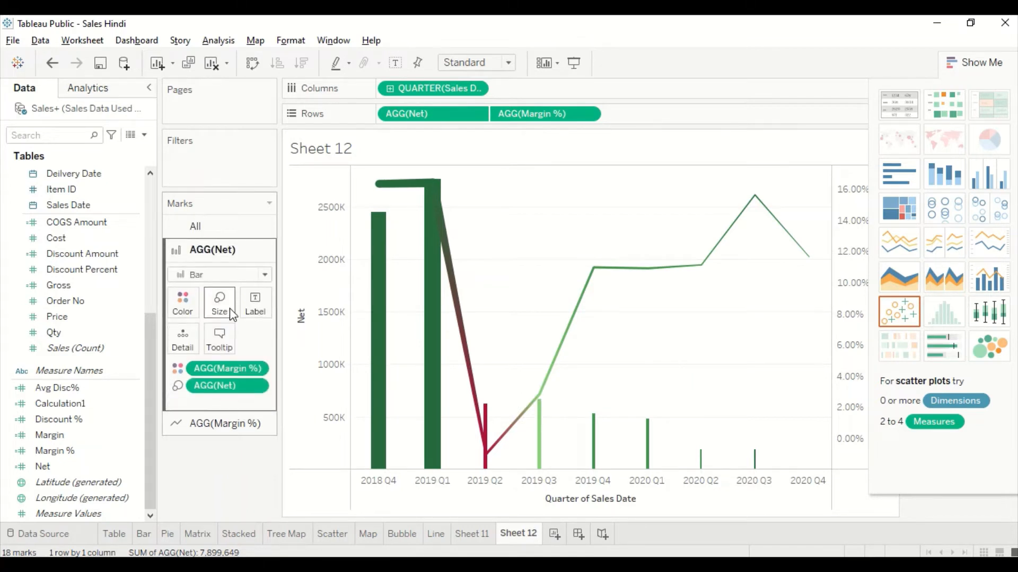
{"action": "left_click", "coordinate": [219, 430]}
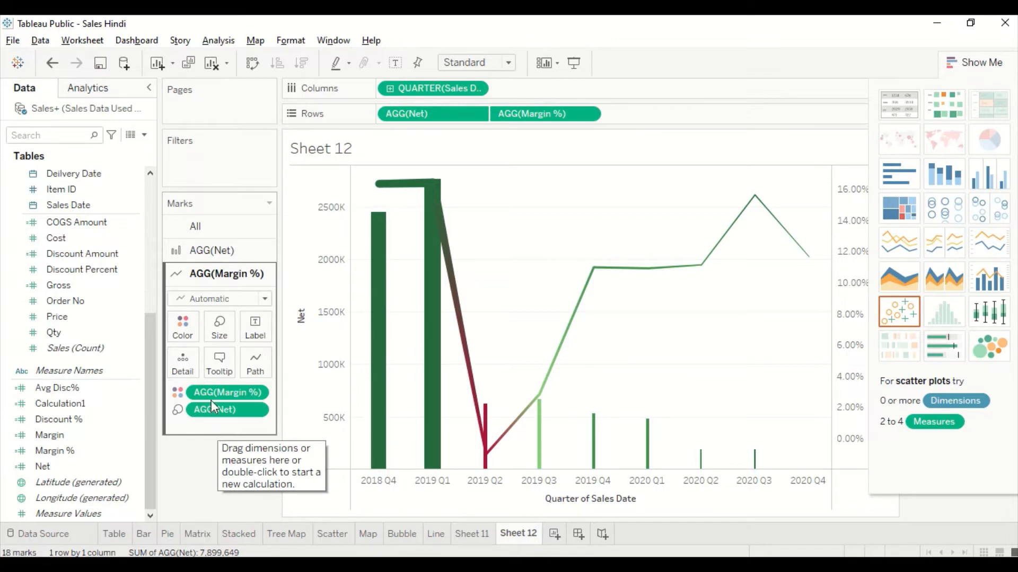
{"action": "left_click", "coordinate": [222, 223]}
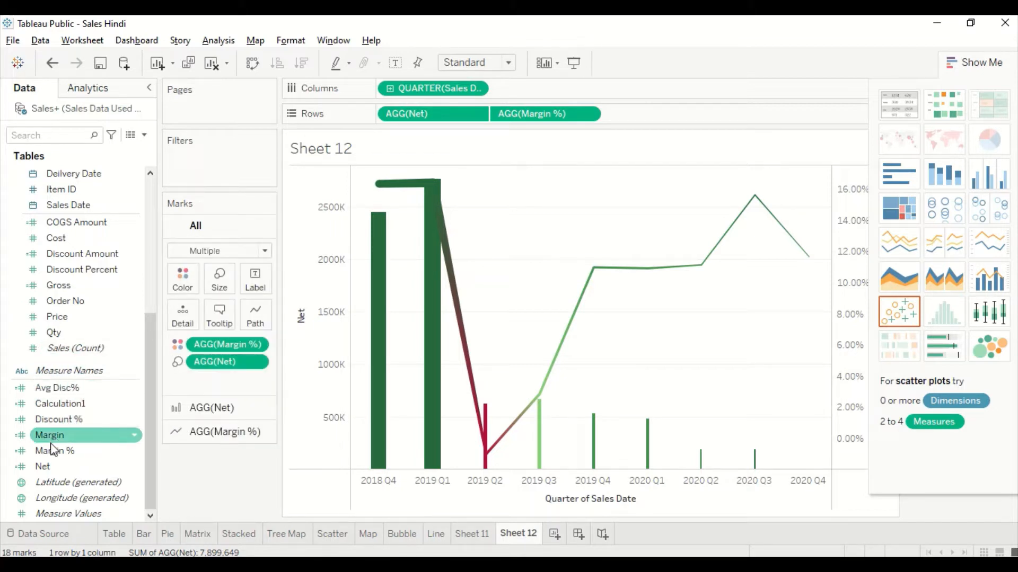
- Try labelling all marks with Margin % and turn the mark labels off for both measures
{"action": "left_click_drag", "start_coordinate": [54, 450], "coordinate": [250, 272]}
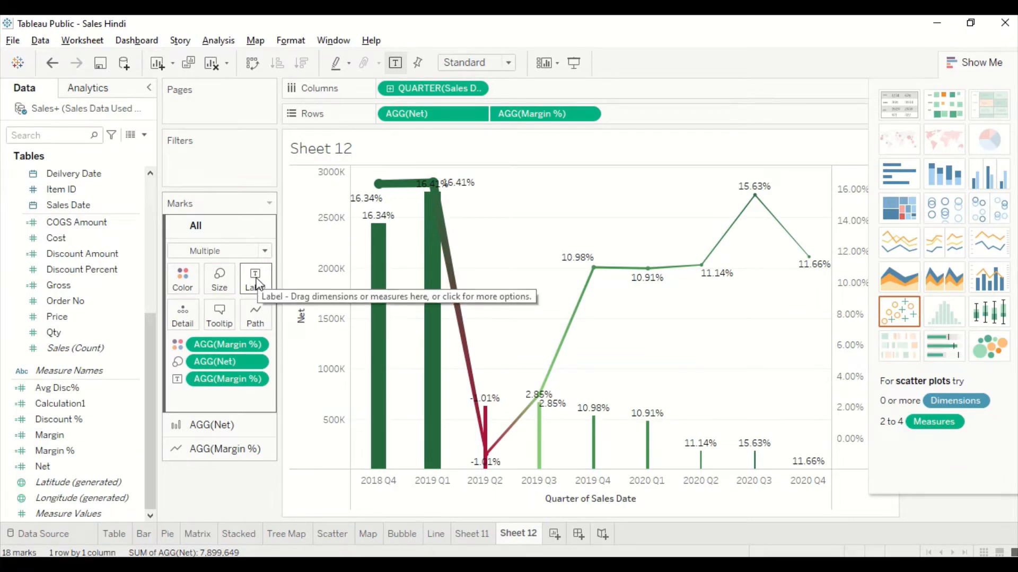
{"action": "left_click", "coordinate": [256, 281]}
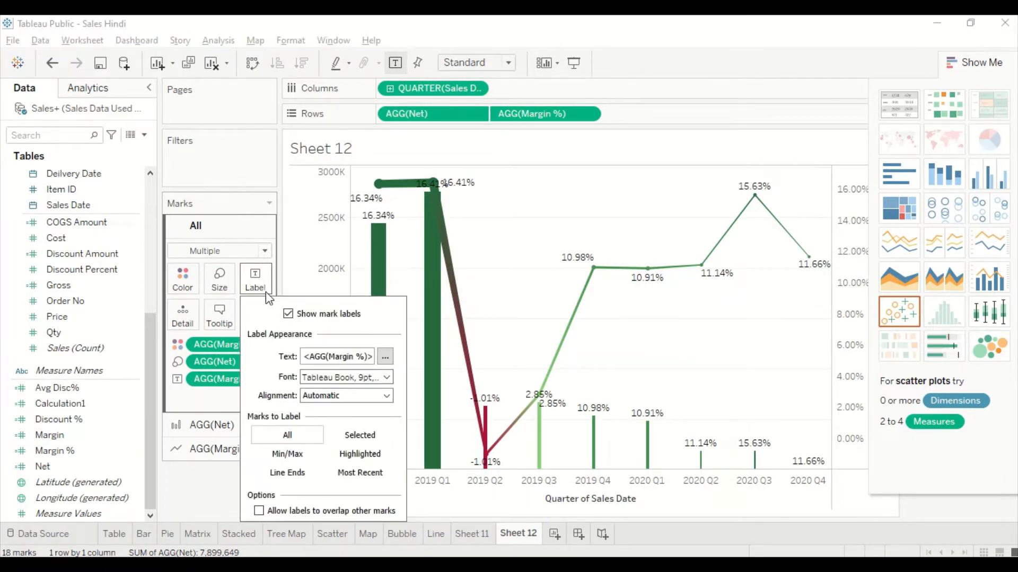
{"action": "left_click", "coordinate": [287, 314]}
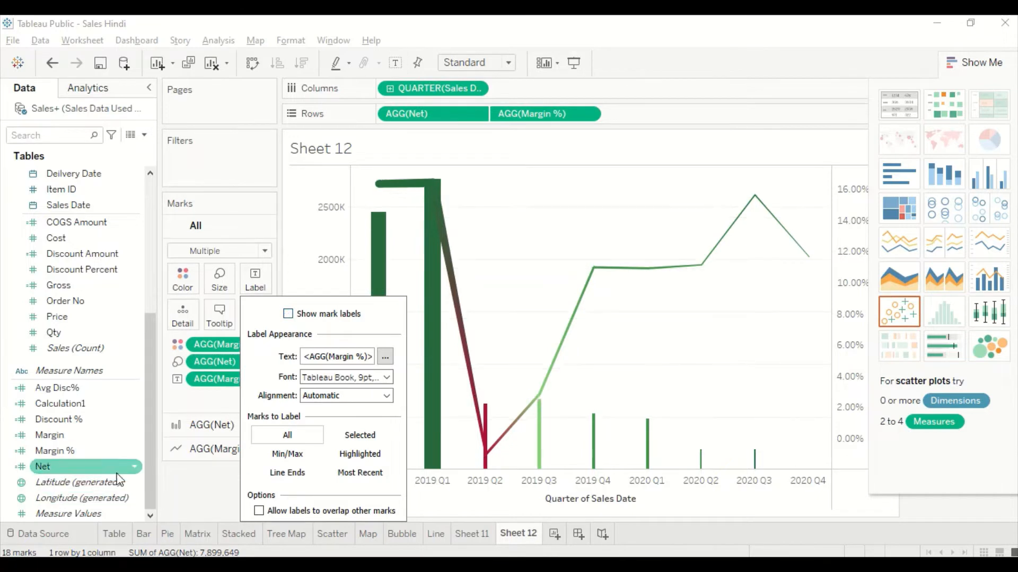
- Try labelling only the Net bars with Margin % and turn the bars' mark labels off
{"action": "left_click", "coordinate": [201, 425]}
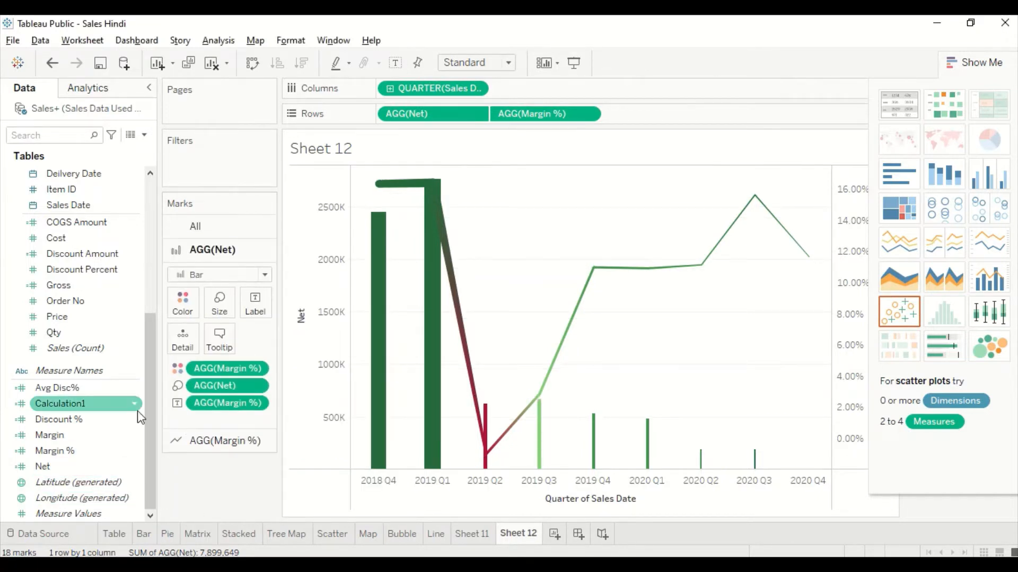
{"action": "left_click_drag", "start_coordinate": [54, 451], "coordinate": [249, 304]}
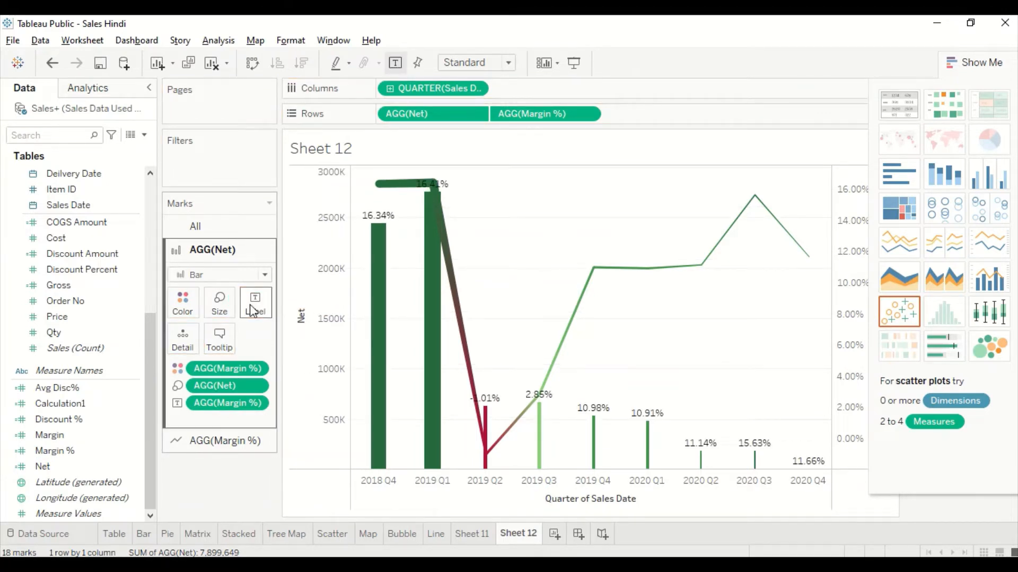
{"action": "left_click", "coordinate": [250, 305]}
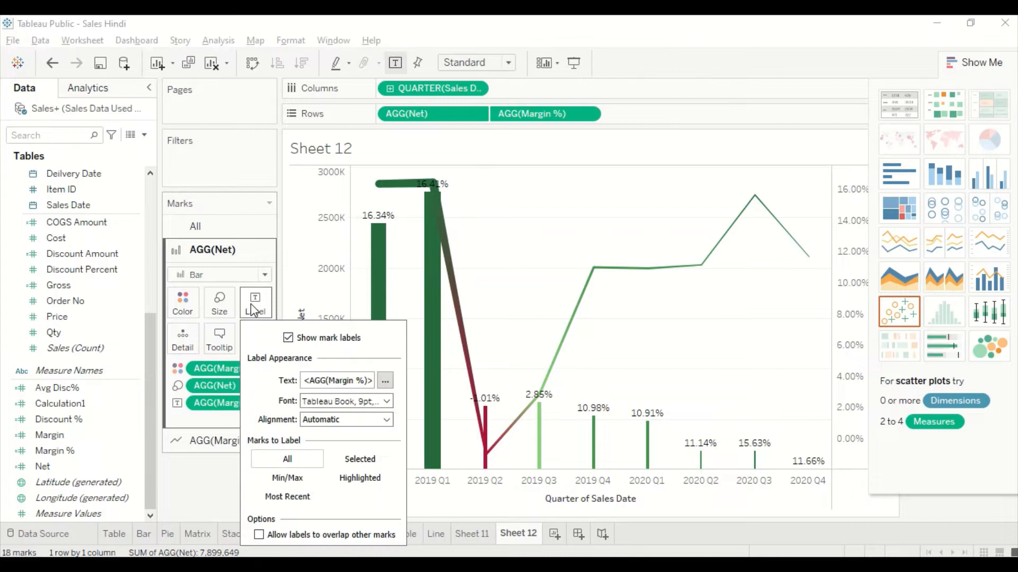
{"action": "left_click", "coordinate": [288, 338]}
- Label only the Margin % line with its Margin % values and hide the chart type suggestions
{"action": "left_click_drag", "start_coordinate": [57, 459], "coordinate": [253, 332]}
{"action": "left_click", "coordinate": [170, 450]}
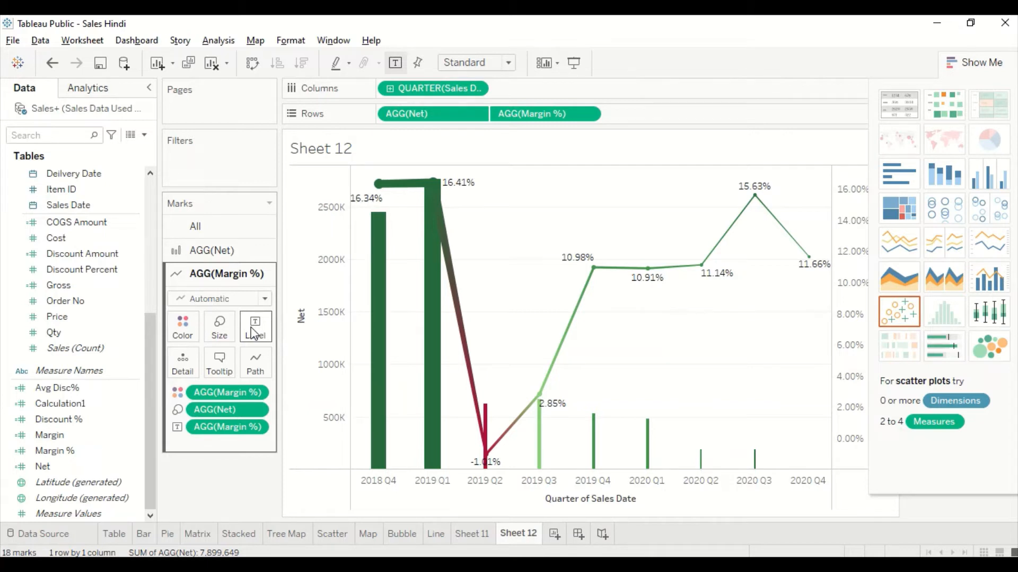
{"action": "left_click", "coordinate": [964, 64]}
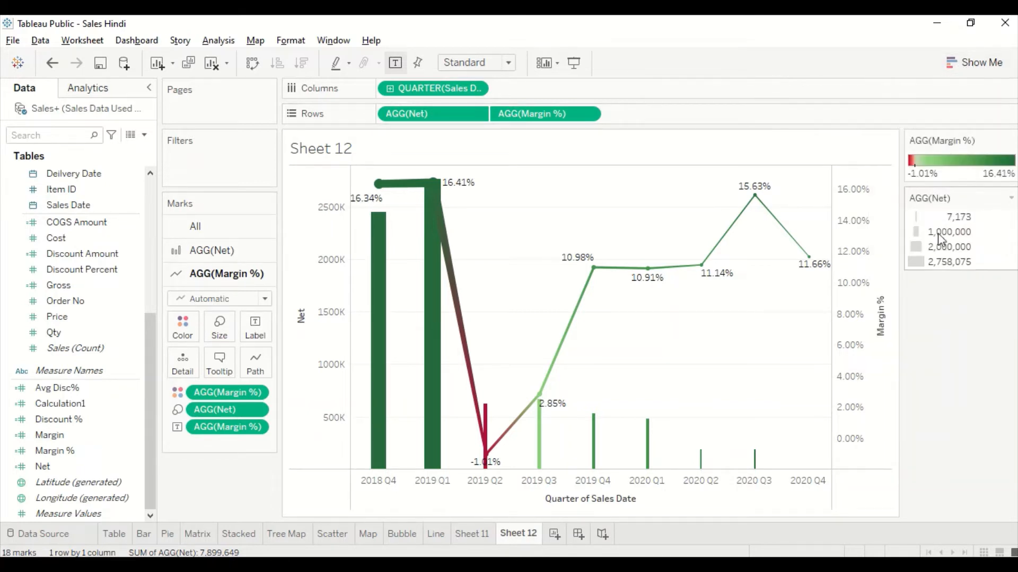
- Change the title of the Margin % axis to "Avg Margin %"
{"action": "double_click", "coordinate": [883, 327]}
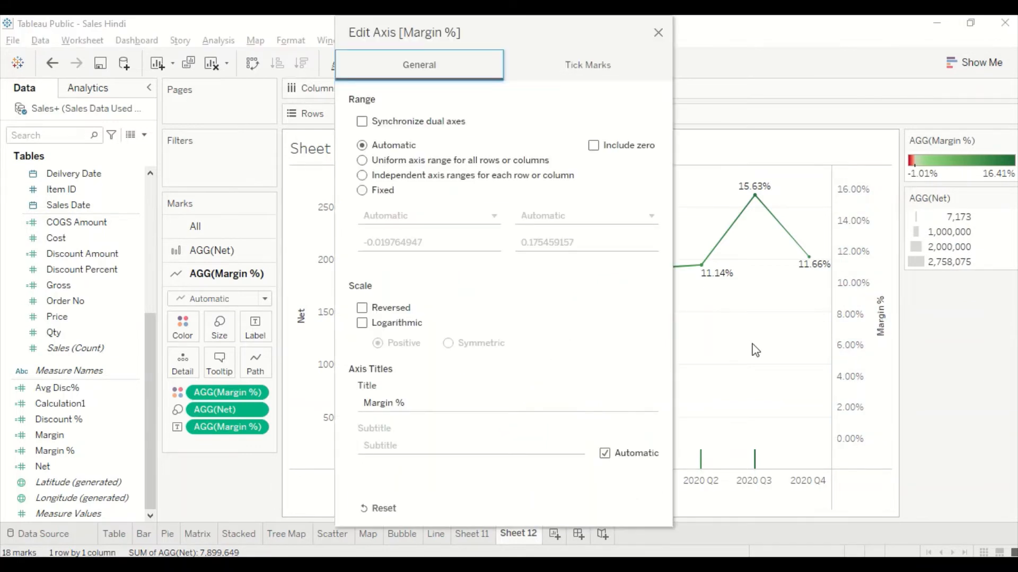
{"action": "triple_click", "coordinate": [406, 404]}
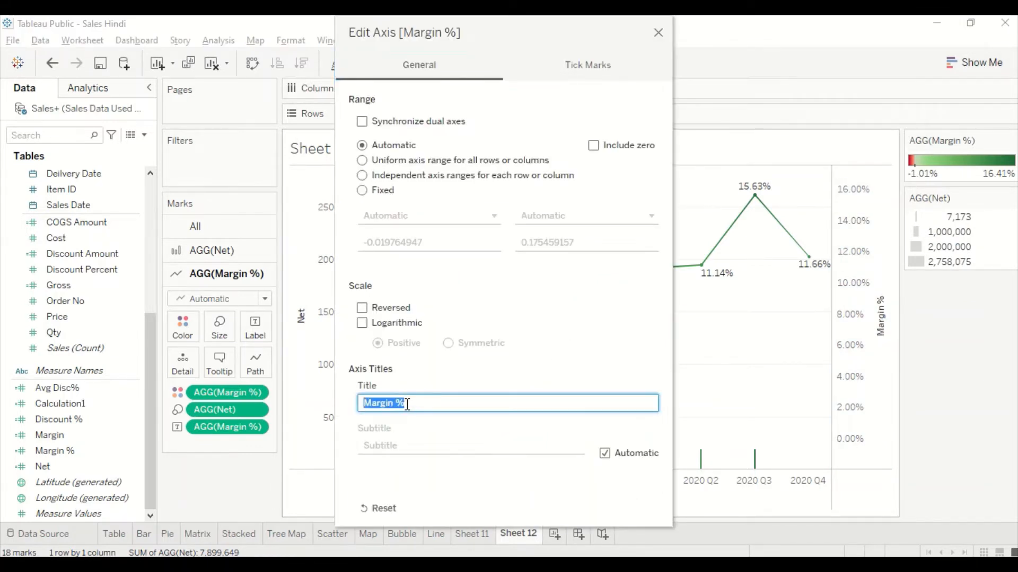
{"action": "left_click", "coordinate": [364, 405]}
{"action": "type", "text": "Avg"}
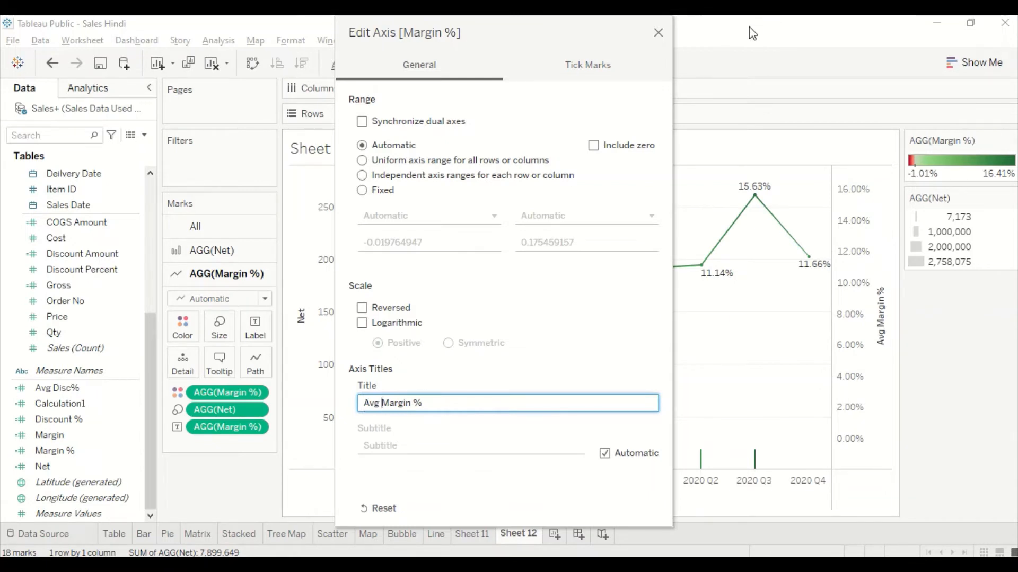
- Try None for the margin axis's major tick marks, restore Automatic and close the axis settings
{"action": "left_click", "coordinate": [610, 66]}
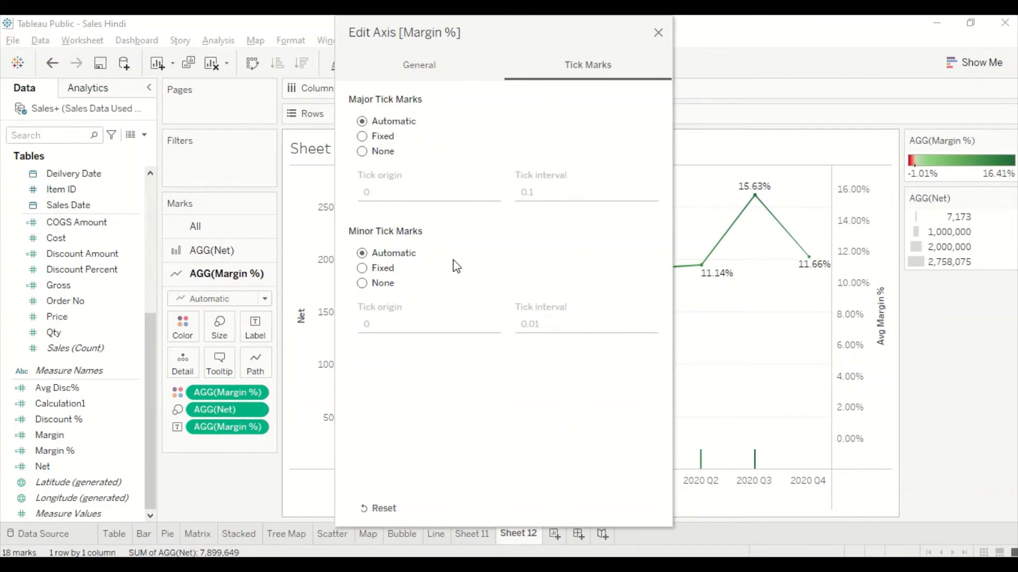
{"action": "left_click", "coordinate": [362, 152]}
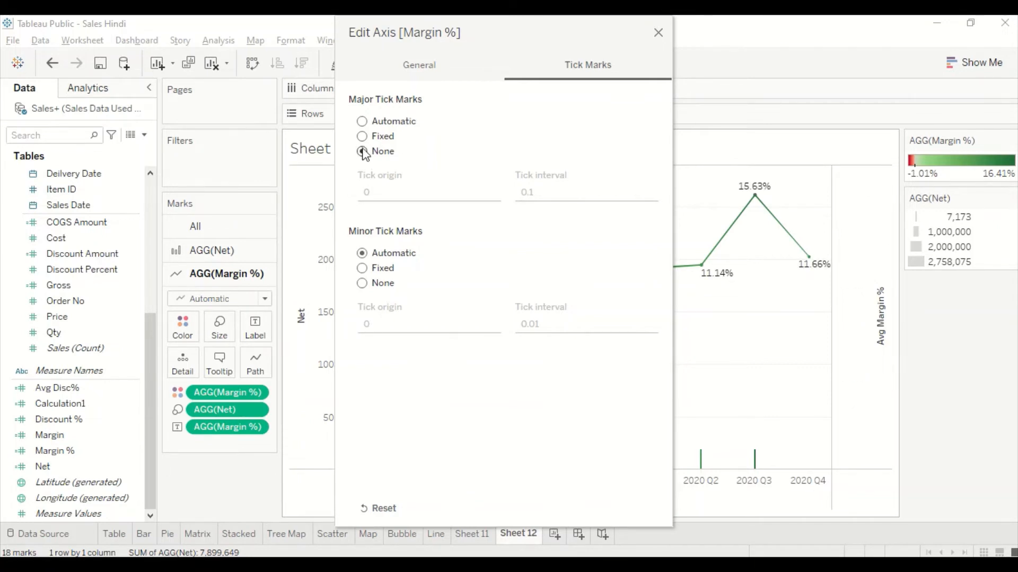
{"action": "left_click", "coordinate": [362, 122]}
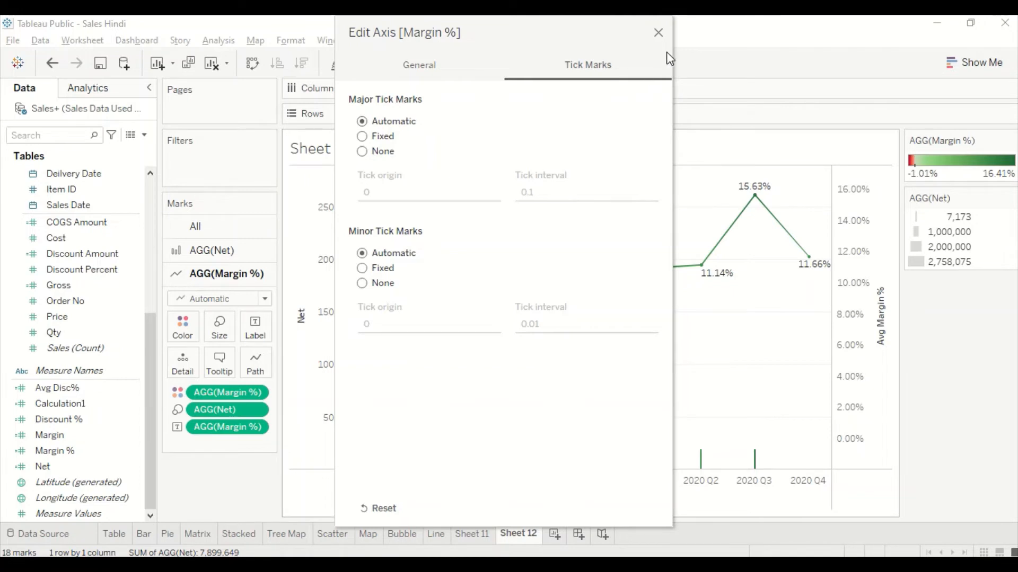
{"action": "left_click", "coordinate": [657, 34]}
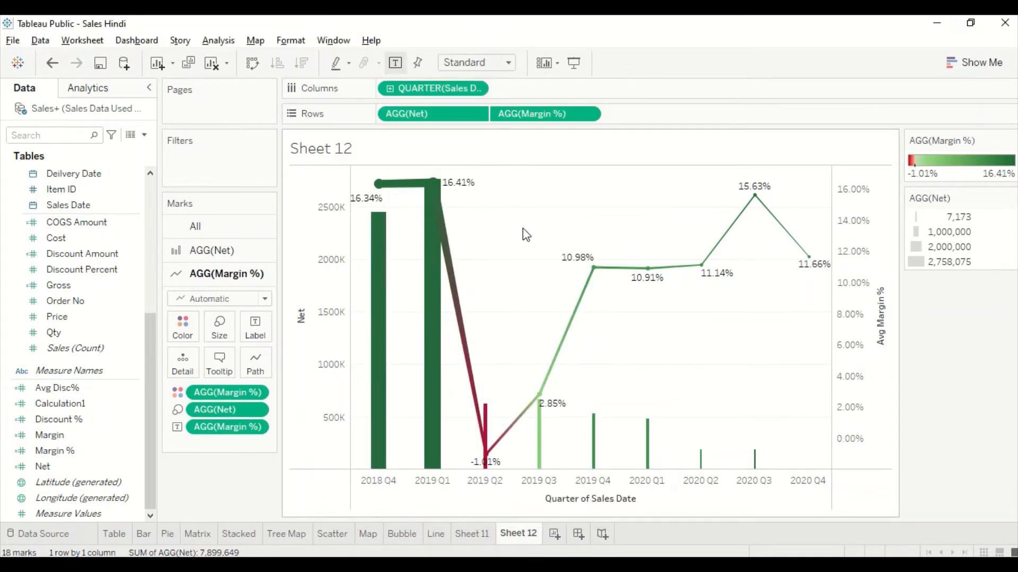
- Review the general and tick mark settings of the Quarter of Sales Date axis
{"action": "right_click", "coordinate": [539, 492]}
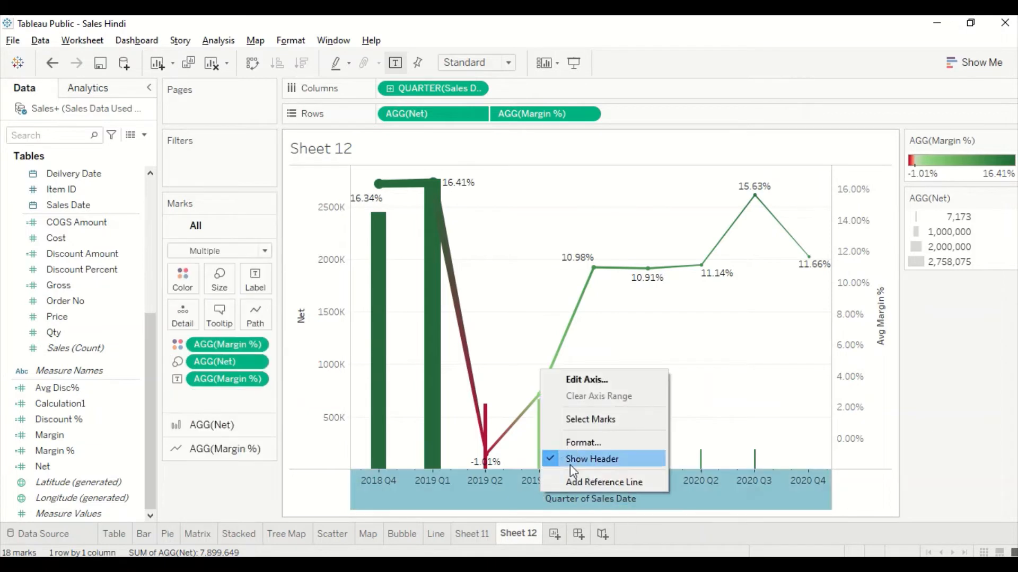
{"action": "left_click", "coordinate": [583, 380]}
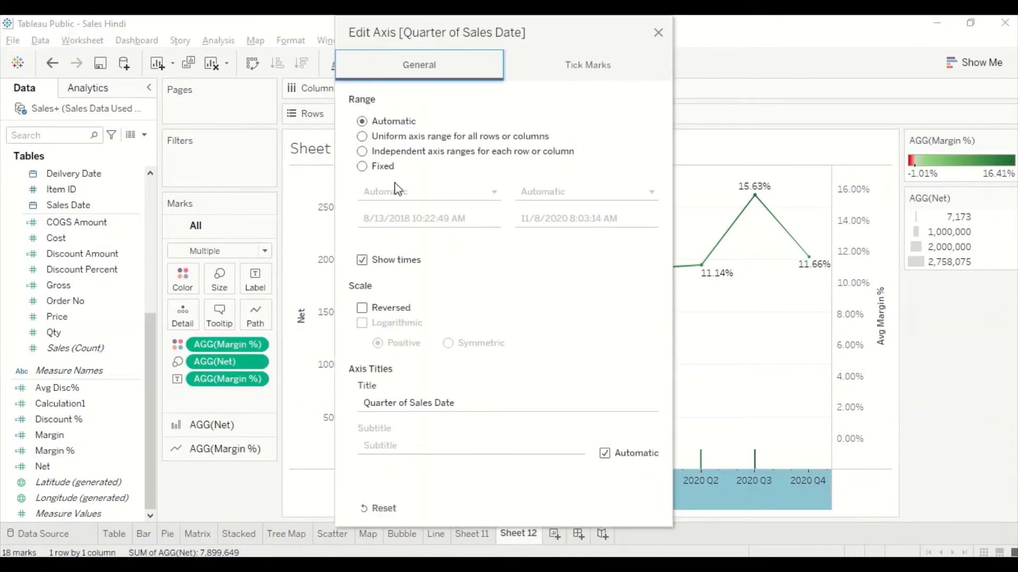
{"action": "left_click", "coordinate": [597, 69]}
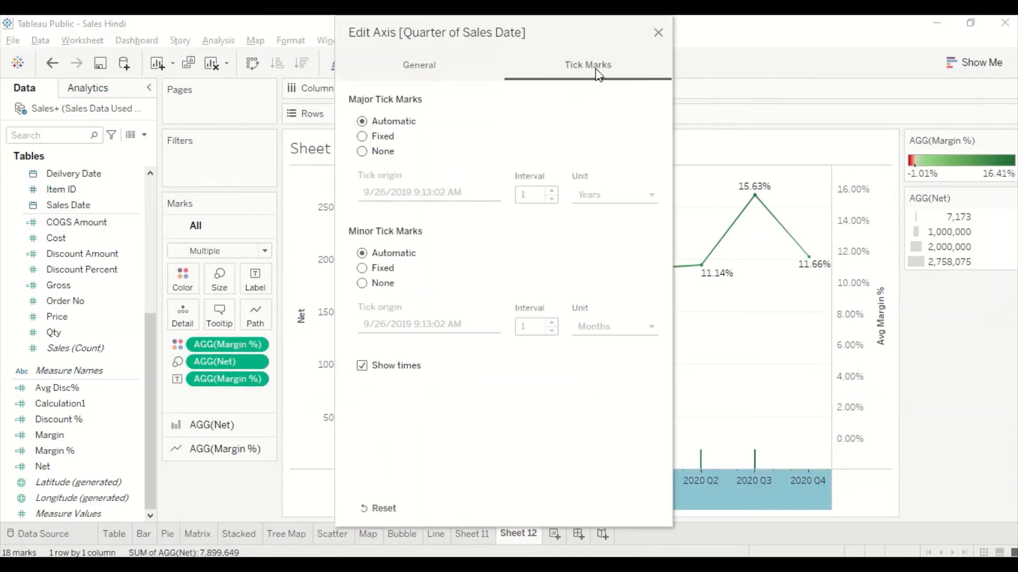
{"action": "left_click", "coordinate": [658, 33]}
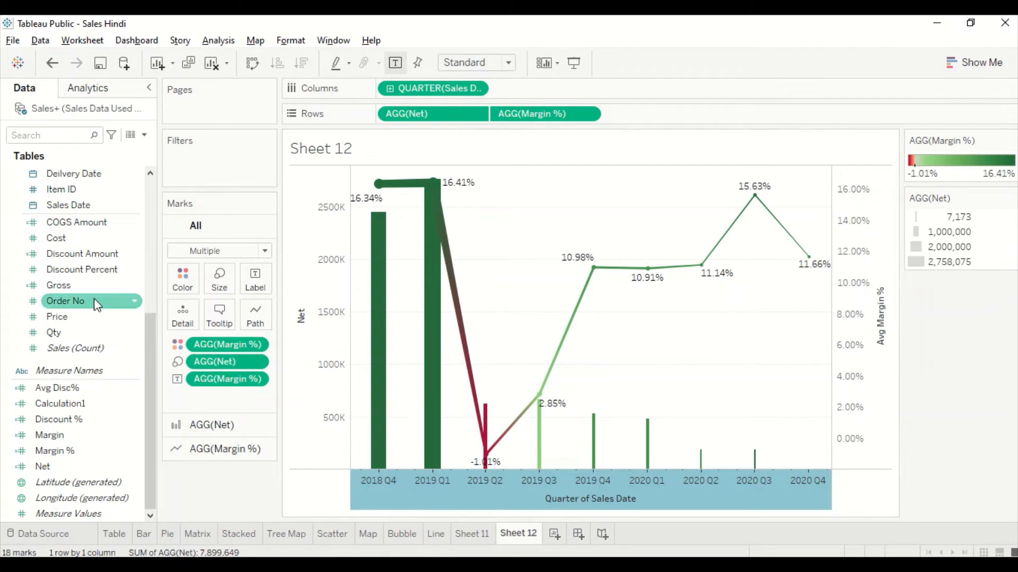
- Split the combination chart by Brand across the columns and by Category down the rows, and look over the resulting grid
{"action": "scroll", "coordinate": [96, 297], "scroll_direction": "up", "scroll_amount": 5}
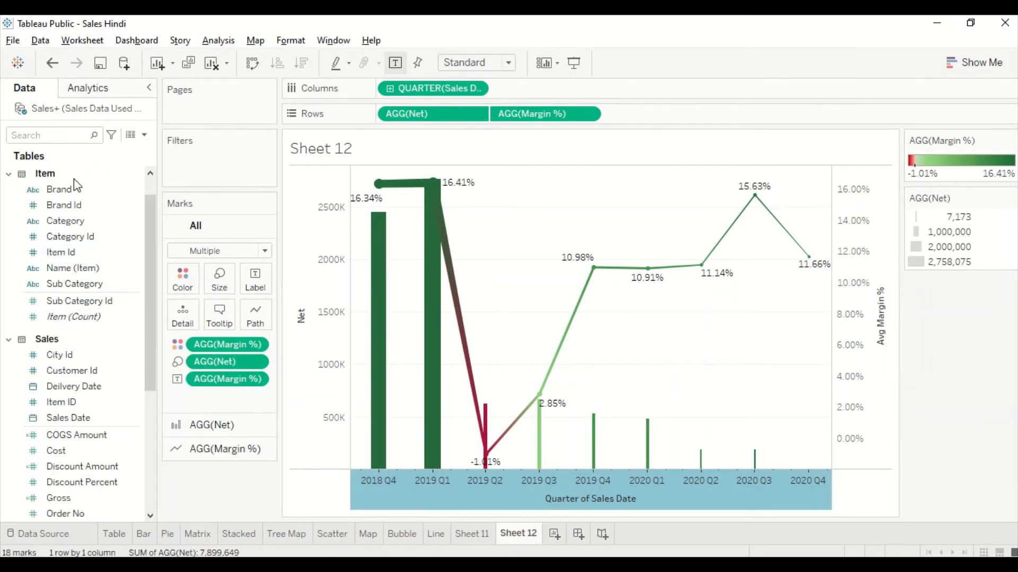
{"action": "left_click_drag", "start_coordinate": [62, 189], "coordinate": [393, 93]}
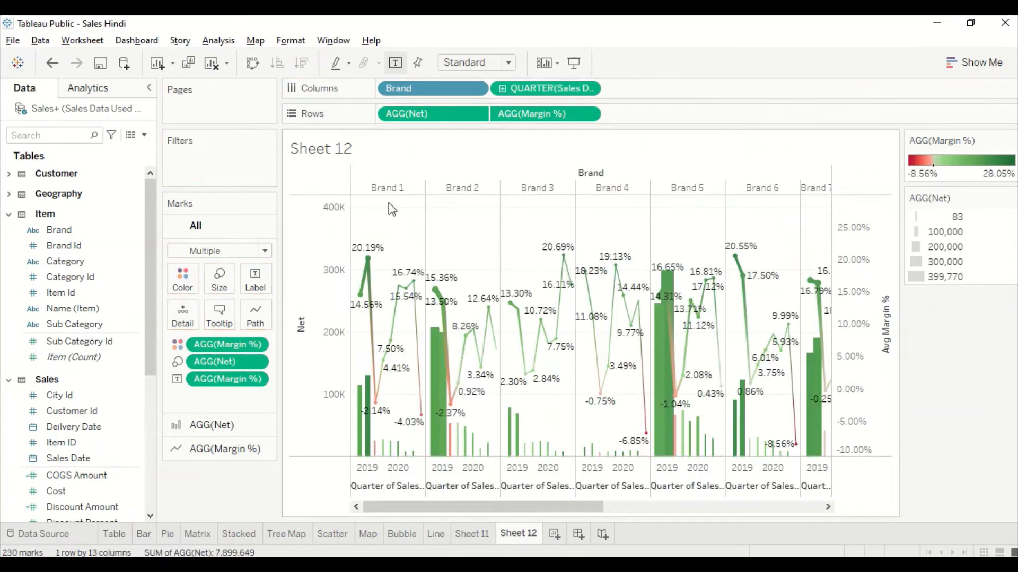
{"action": "mouse_move", "coordinate": [610, 339]}
{"action": "mouse_move", "coordinate": [60, 256]}
{"action": "left_mouse_down"}
{"action": "mouse_move", "coordinate": [186, 218]}
{"action": "mouse_move", "coordinate": [416, 103]}
{"action": "mouse_move", "coordinate": [380, 110]}
{"action": "left_mouse_up"}
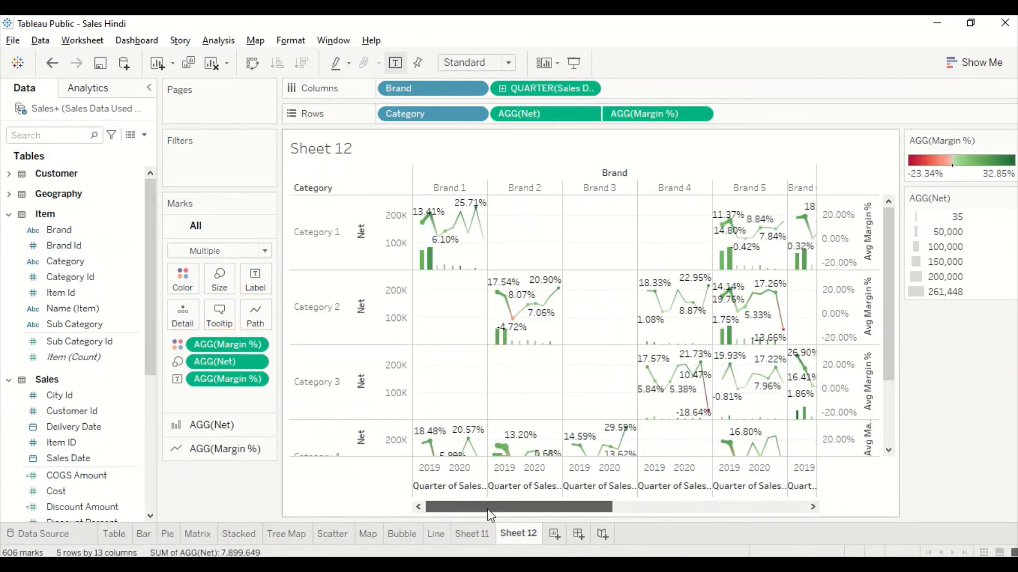
{"action": "mouse_move", "coordinate": [486, 507]}
{"action": "left_mouse_down"}
{"action": "mouse_move", "coordinate": [668, 518]}
{"action": "mouse_move", "coordinate": [786, 509]}
{"action": "mouse_move", "coordinate": [469, 514]}
{"action": "left_mouse_up"}
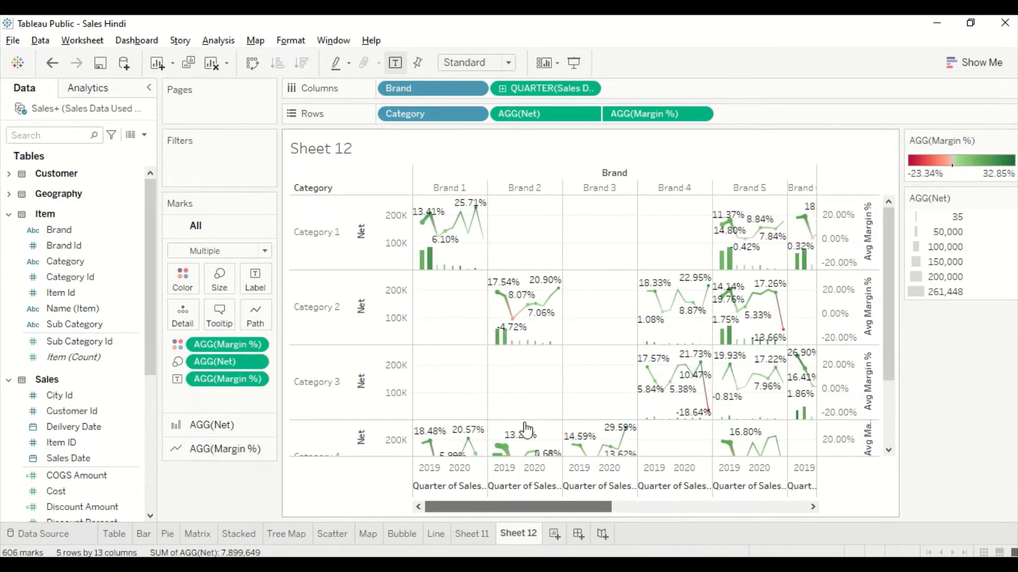
{"action": "scroll", "coordinate": [890, 279], "scroll_direction": "down", "scroll_amount": 3}
{"action": "scroll", "coordinate": [890, 279], "scroll_direction": "up", "scroll_amount": 3}
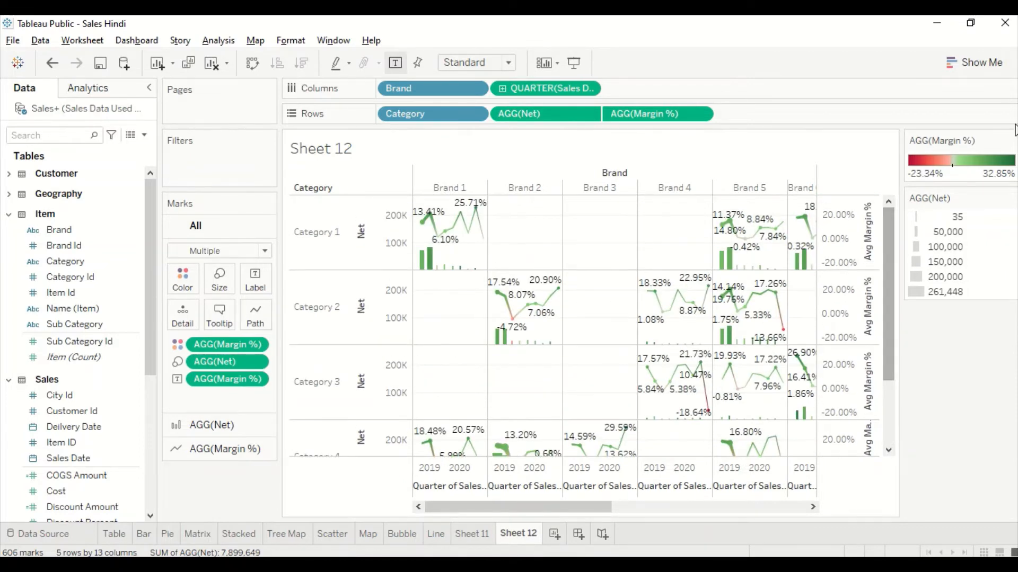
- Hide the Margin % color legend and the Net size legend to give the chart more room
{"action": "left_click", "coordinate": [977, 70]}
{"action": "left_click", "coordinate": [977, 69]}
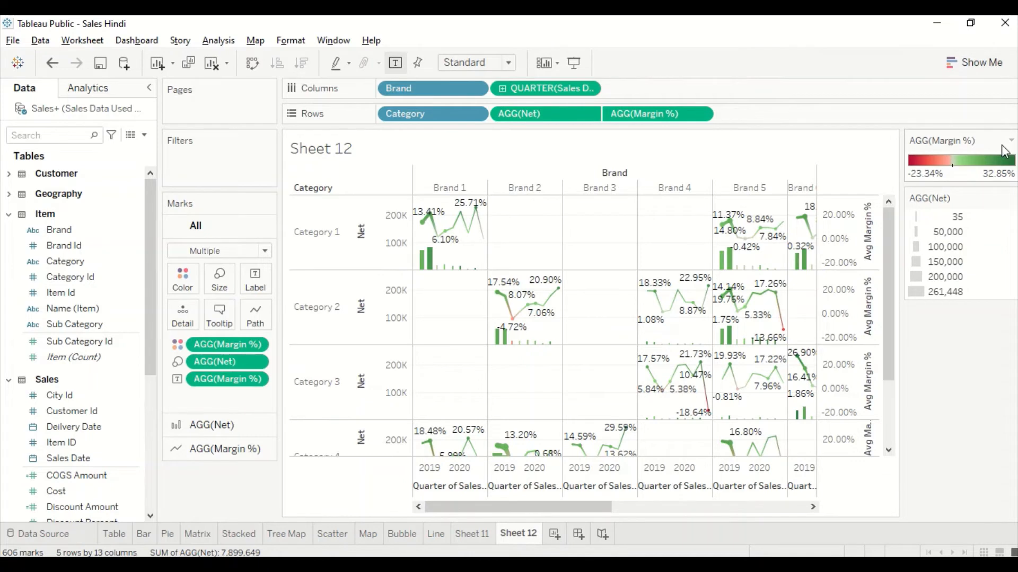
{"action": "left_click", "coordinate": [1010, 141]}
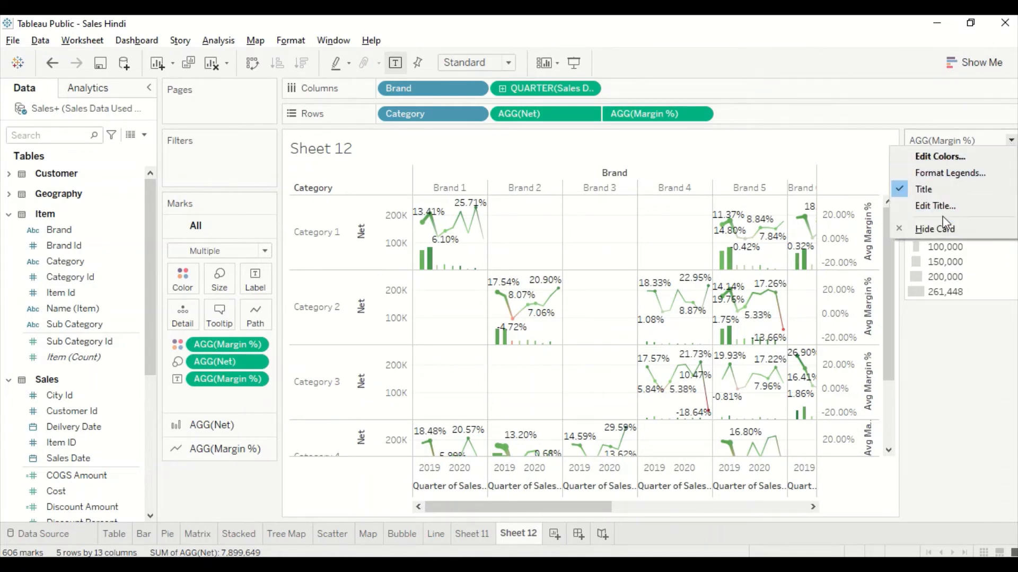
{"action": "left_click", "coordinate": [943, 230]}
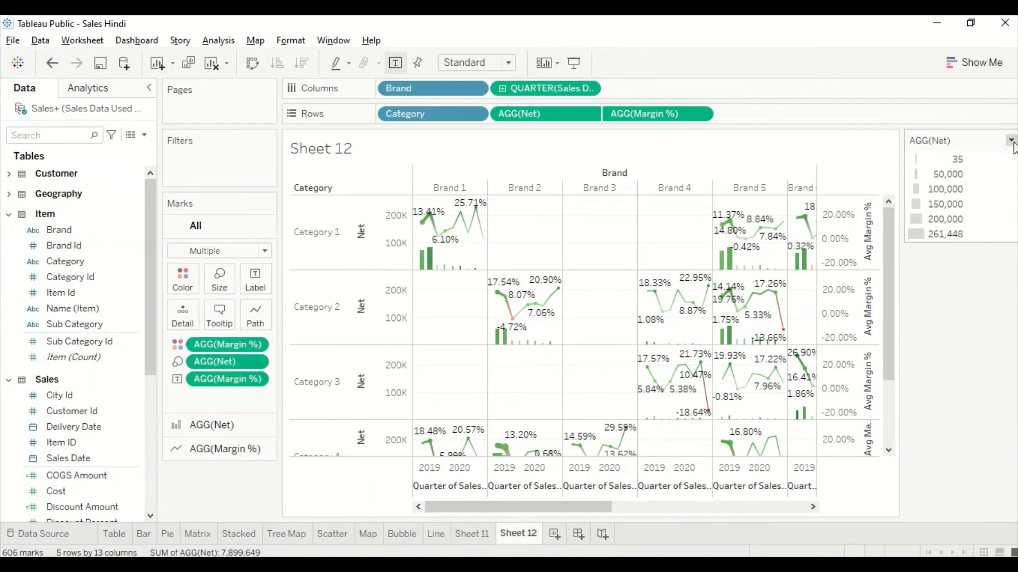
{"action": "left_click", "coordinate": [1011, 141]}
{"action": "left_click", "coordinate": [961, 236]}
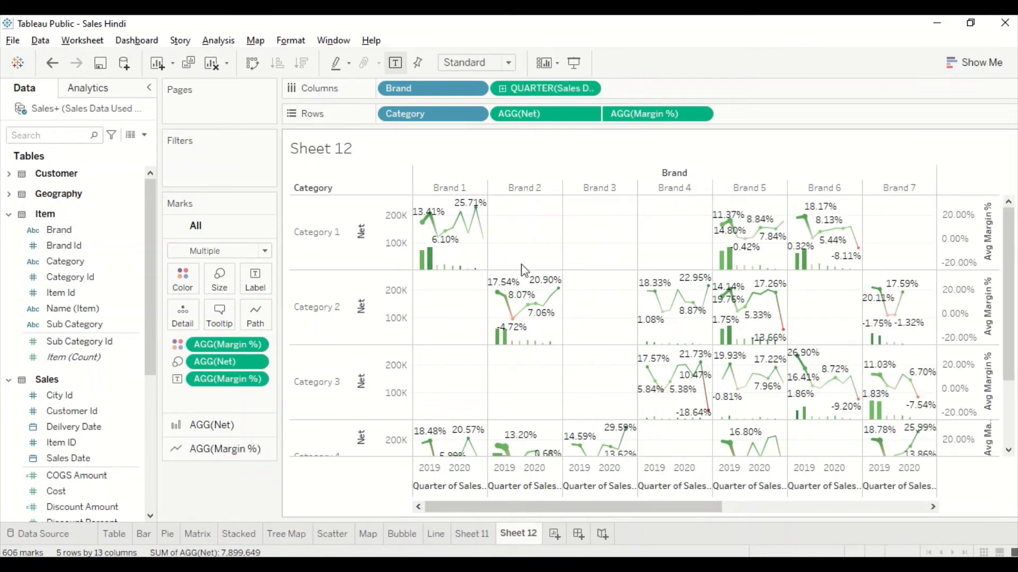
- Fit the chart grid to Entire View, inspect a Brand 4 mark in Category 3, and return to Standard fit
{"action": "left_click", "coordinate": [494, 66]}
{"action": "left_click", "coordinate": [482, 116]}
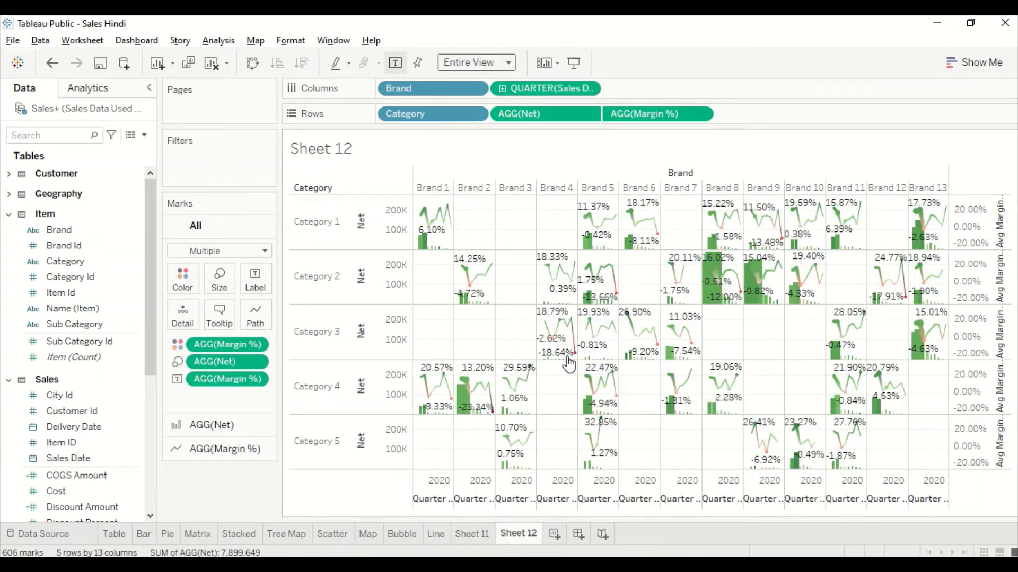
{"action": "mouse_move", "coordinate": [559, 354]}
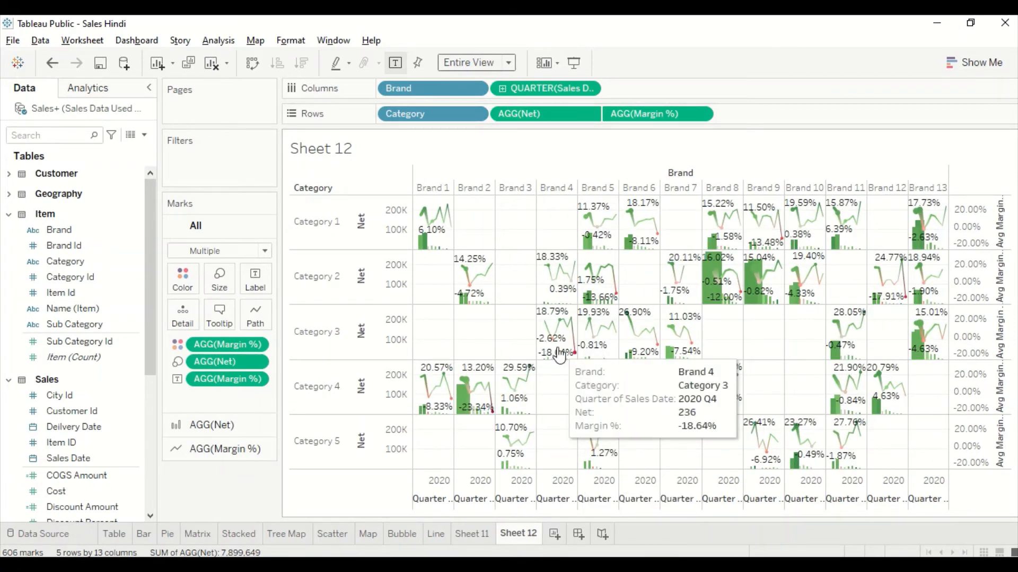
{"action": "left_click", "coordinate": [501, 62]}
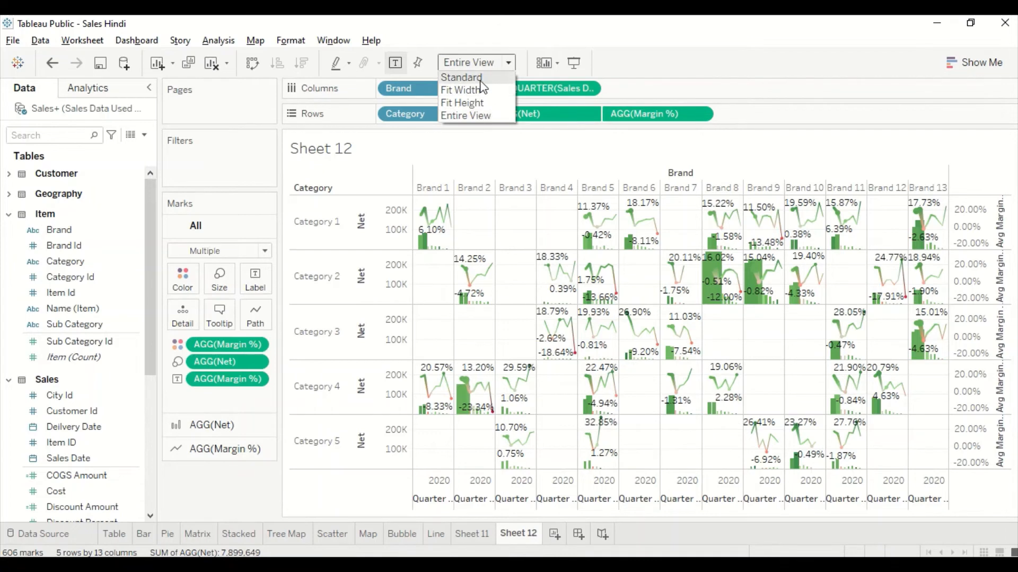
{"action": "left_click", "coordinate": [480, 80]}
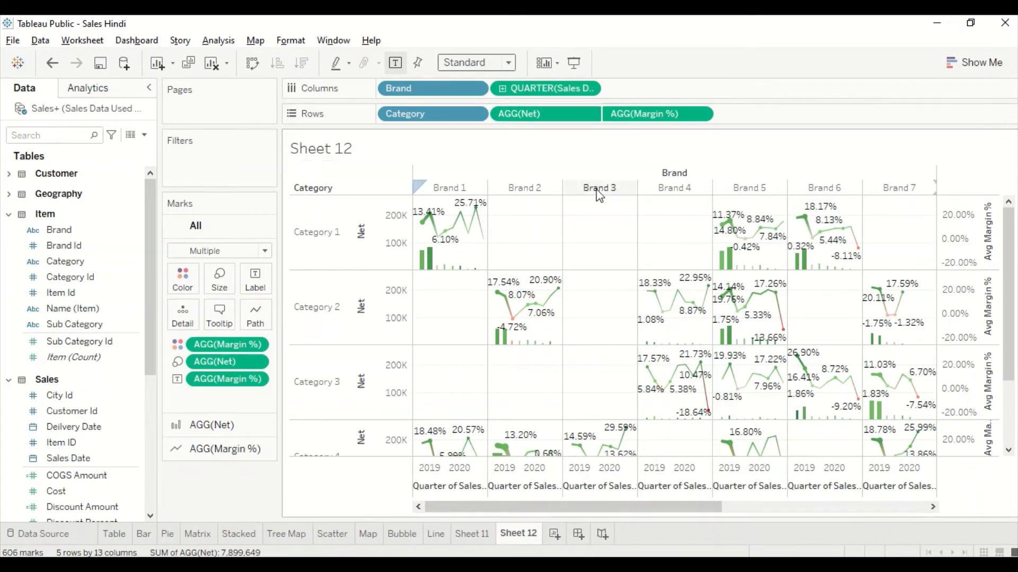
- Remove Brand from the columns and Category from the rows of the chart
{"action": "left_click_drag", "start_coordinate": [412, 93], "coordinate": [96, 211]}
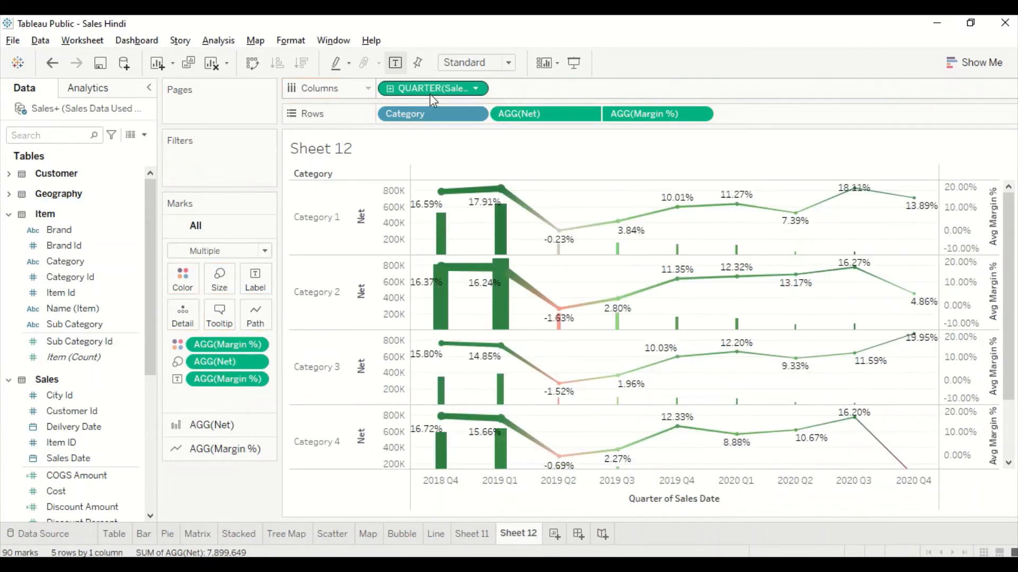
{"action": "left_click_drag", "start_coordinate": [418, 116], "coordinate": [127, 248]}
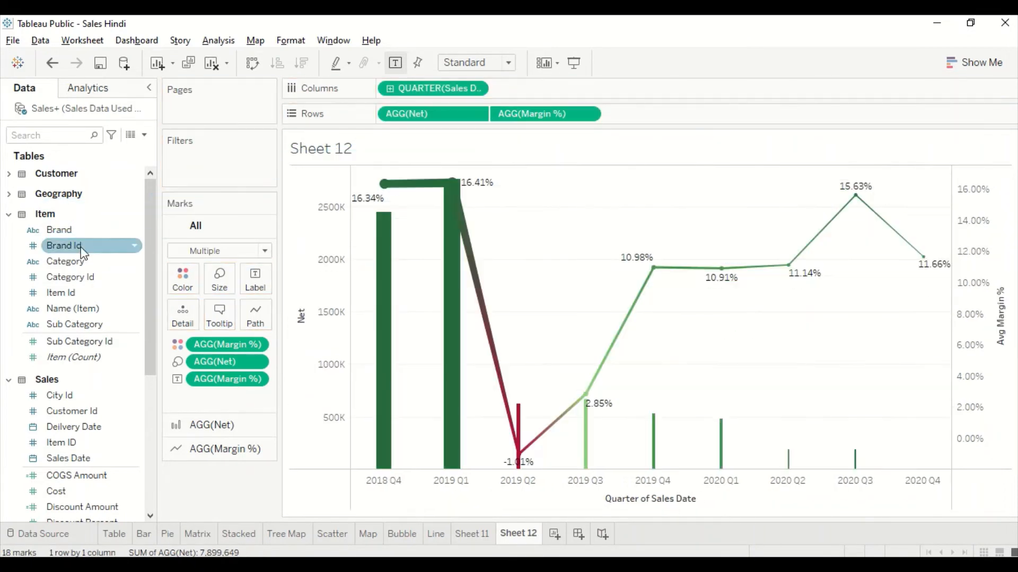
- Set the combination chart's totals to show row totals at left and column totals at top
{"action": "left_click", "coordinate": [220, 42]}
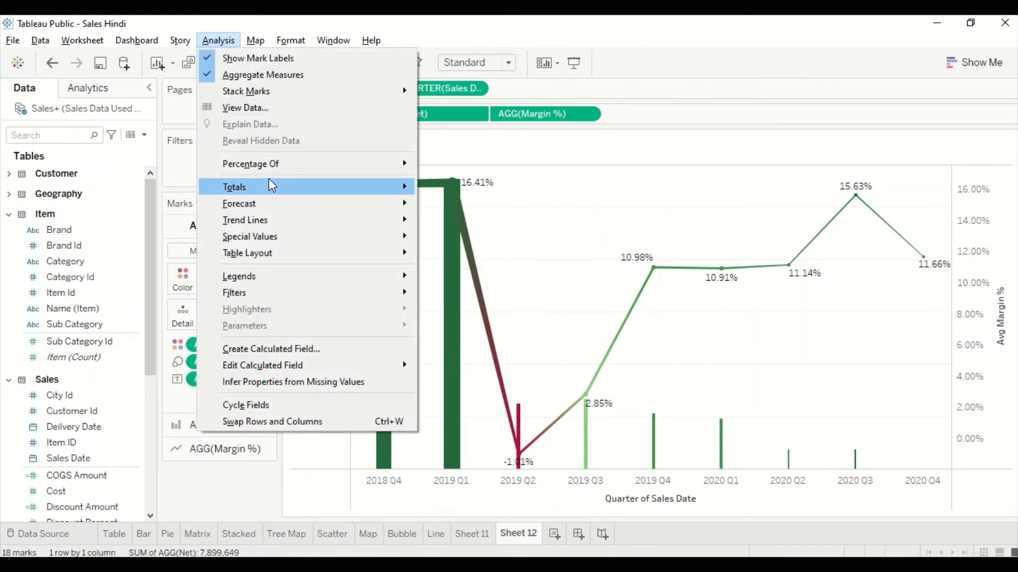
{"action": "mouse_move", "coordinate": [270, 186]}
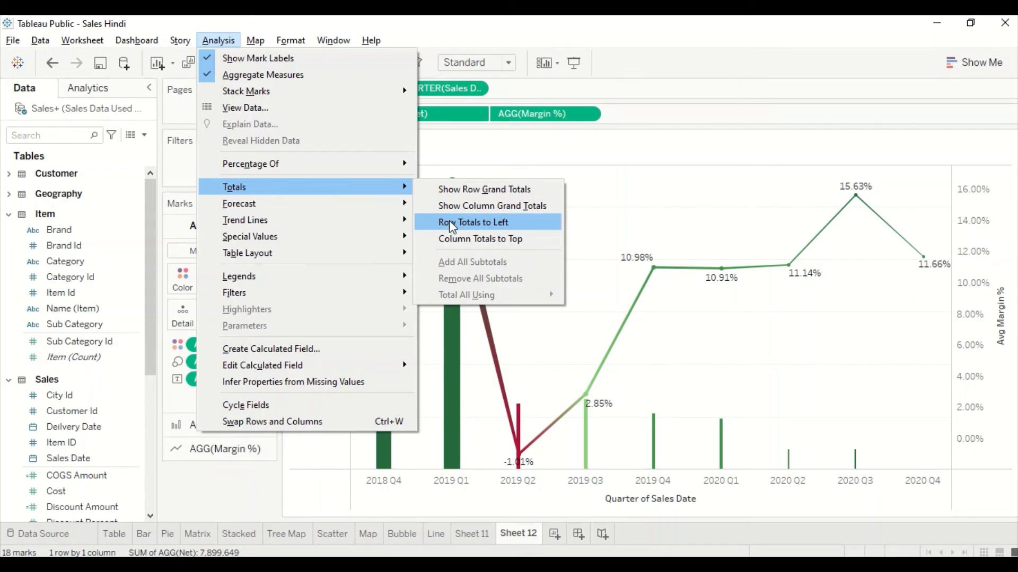
{"action": "left_click", "coordinate": [452, 224]}
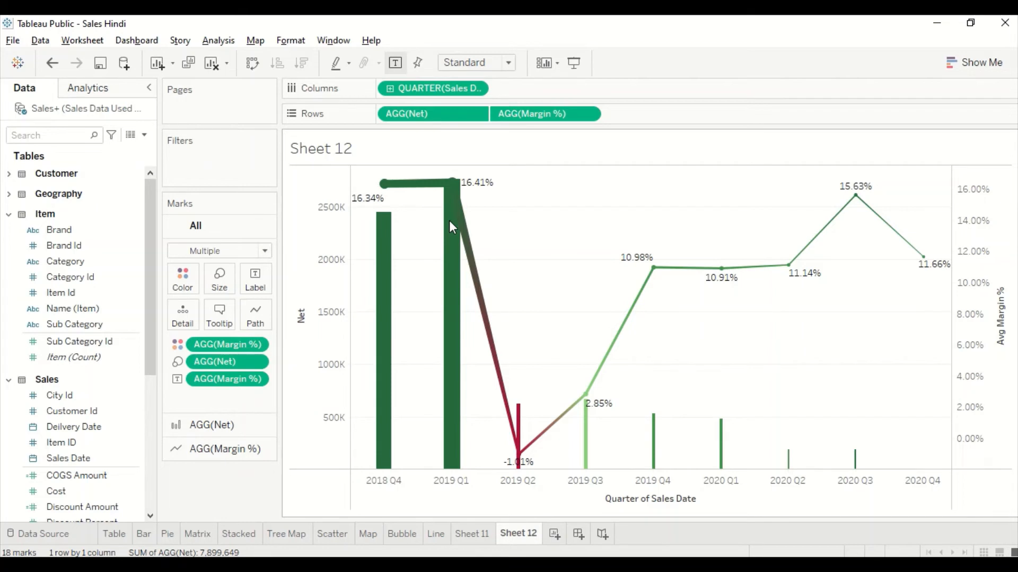
{"action": "left_click", "coordinate": [222, 44]}
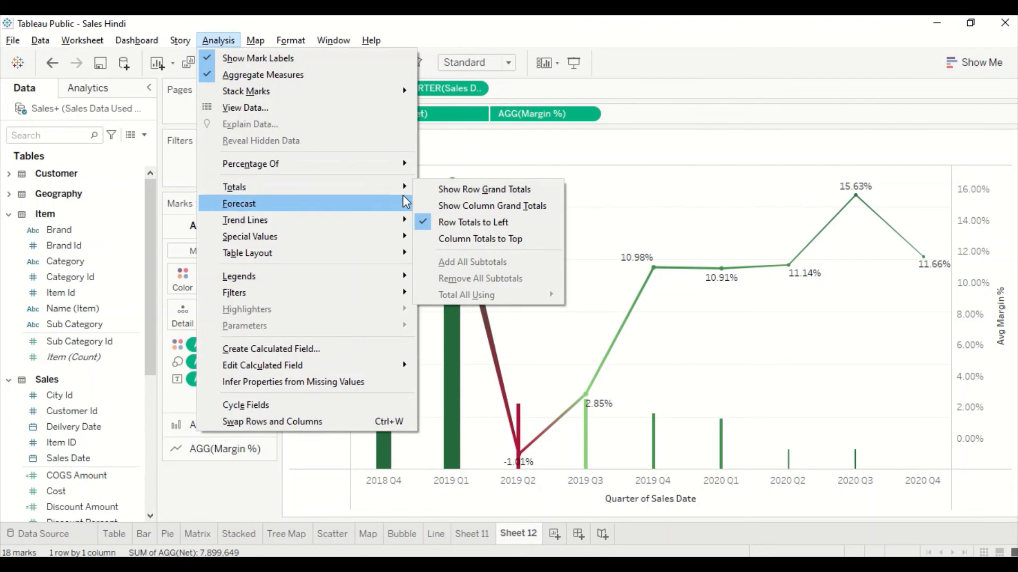
{"action": "left_click", "coordinate": [428, 238]}
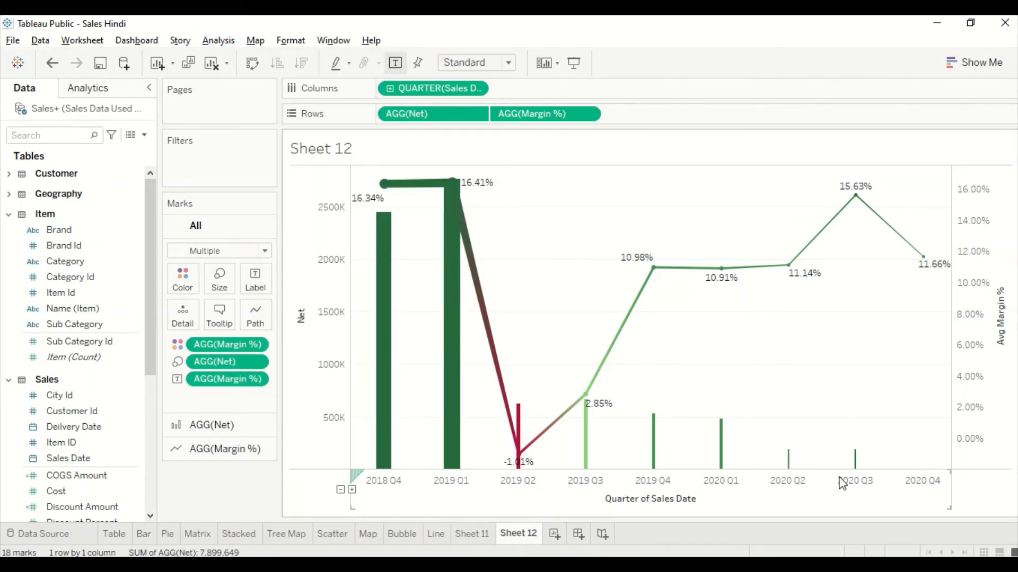
{"action": "left_click", "coordinate": [223, 47]}
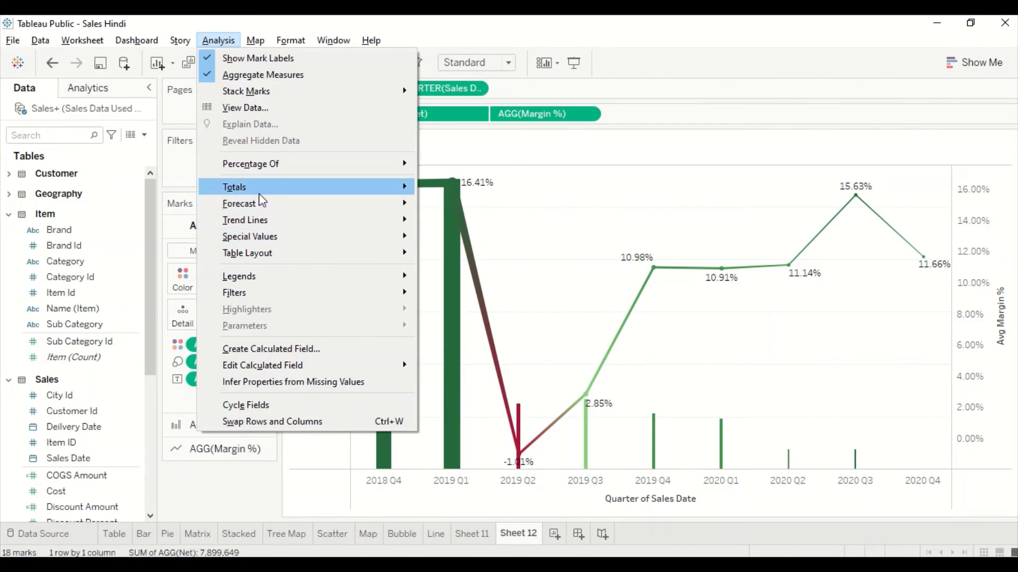
- Add a new worksheet and build a horizontal bar chart of Cost by Brand
{"action": "left_click", "coordinate": [553, 535]}
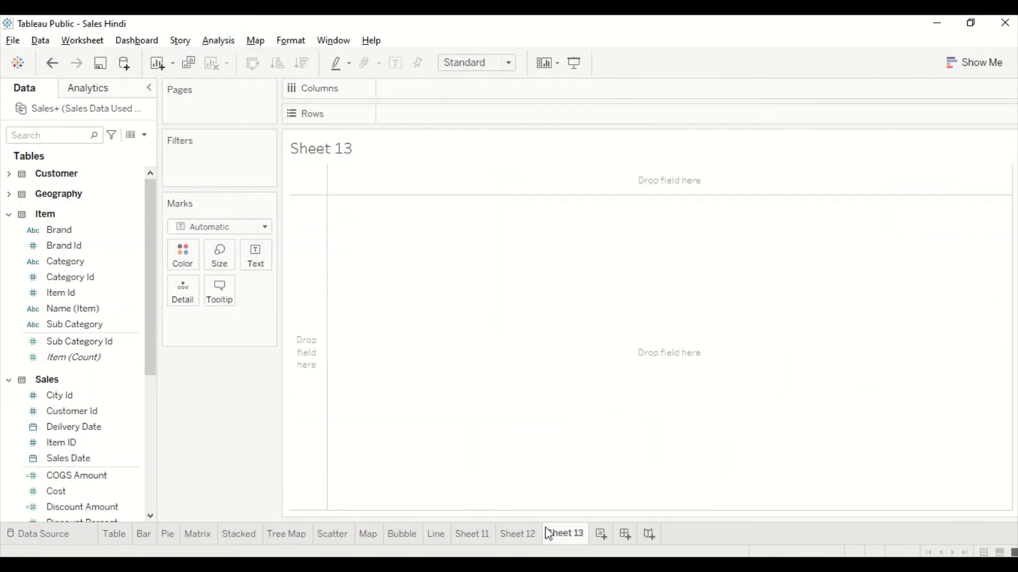
{"action": "left_click", "coordinate": [93, 231]}
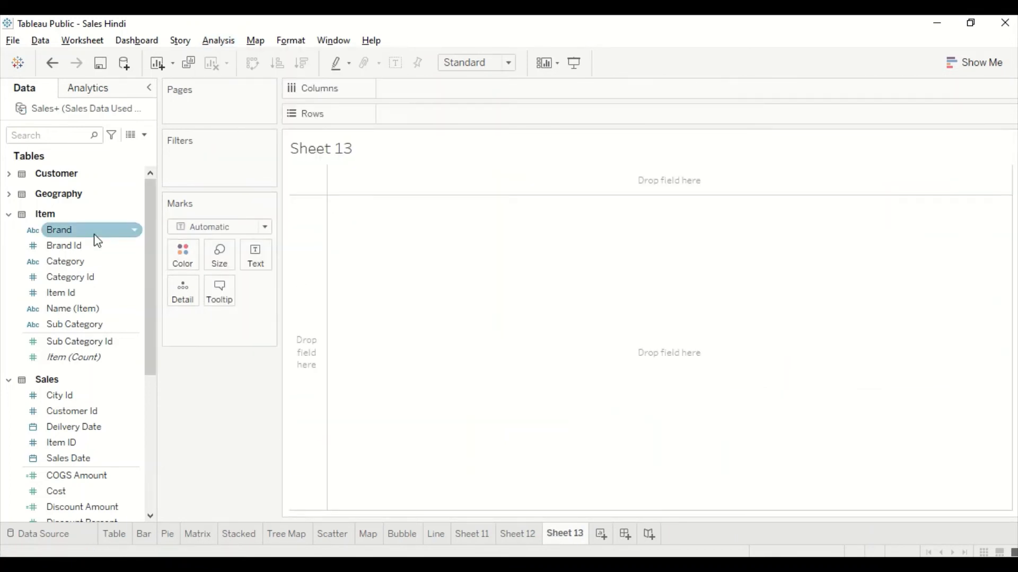
{"action": "left_click_drag", "start_coordinate": [97, 242], "coordinate": [375, 210]}
{"action": "left_click", "coordinate": [108, 314]}
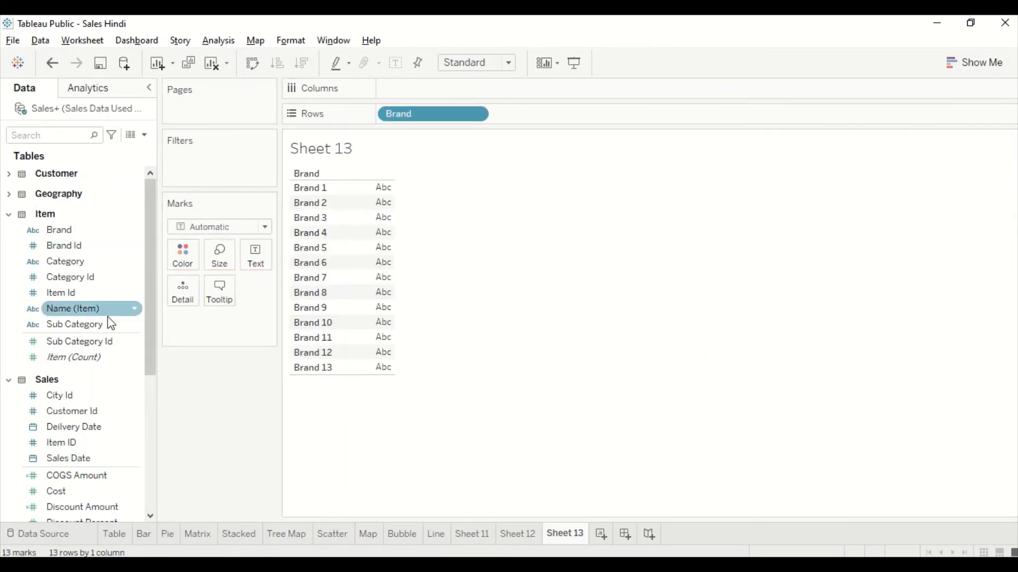
{"action": "scroll", "coordinate": [61, 384], "scroll_direction": "down", "scroll_amount": 2}
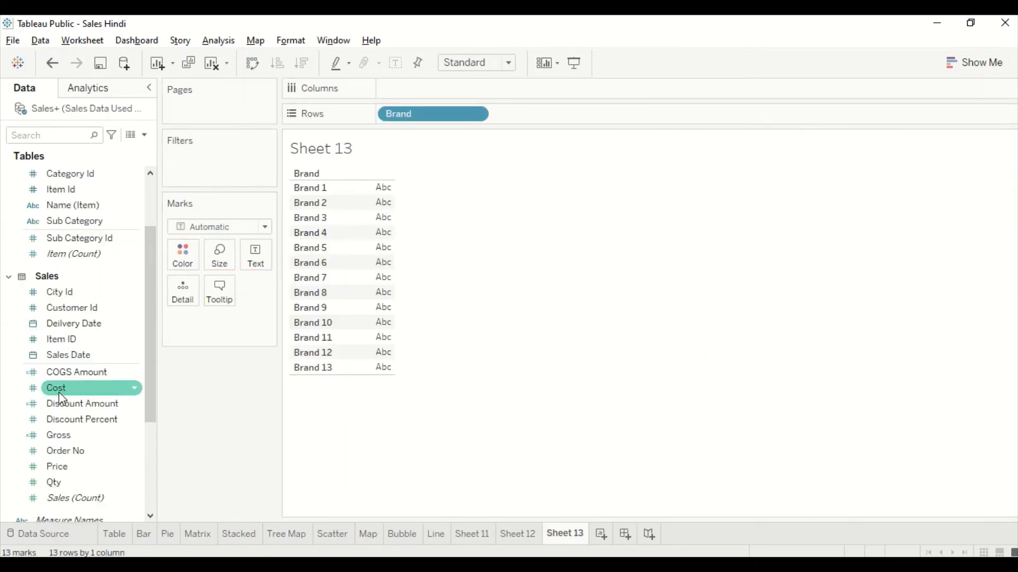
{"action": "left_click_drag", "start_coordinate": [57, 390], "coordinate": [366, 217]}
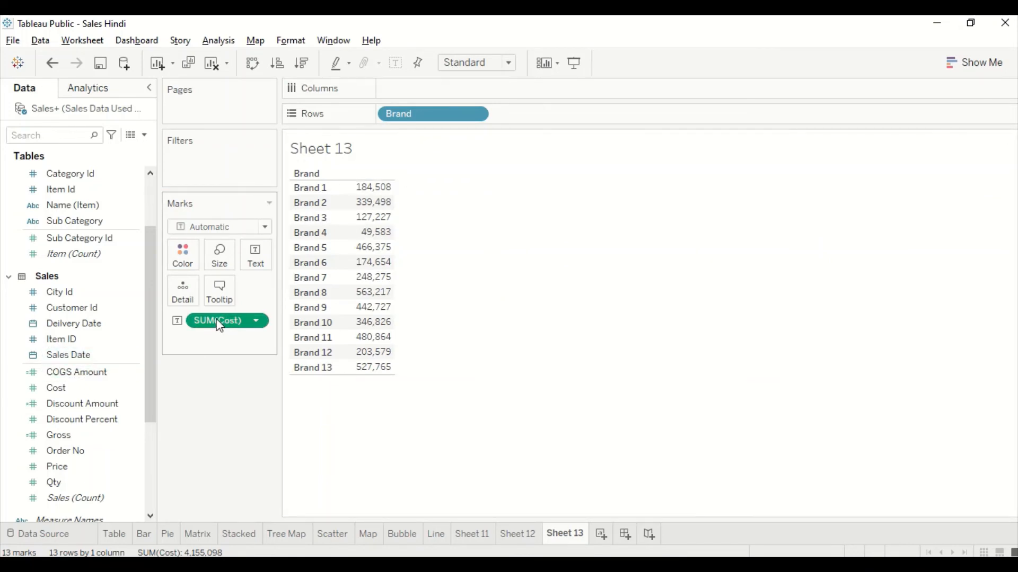
{"action": "left_click", "coordinate": [981, 62]}
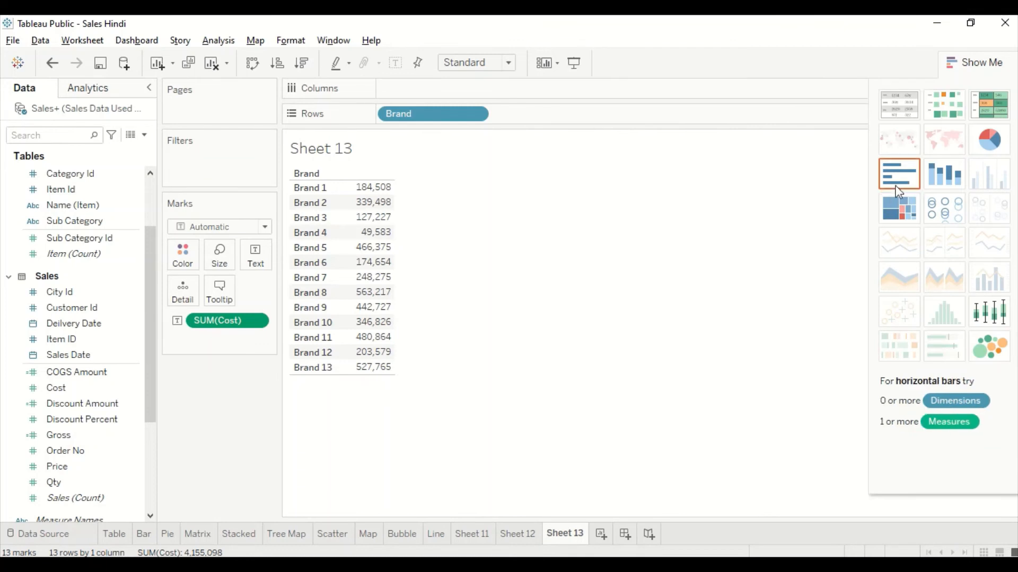
{"action": "left_click", "coordinate": [898, 188]}
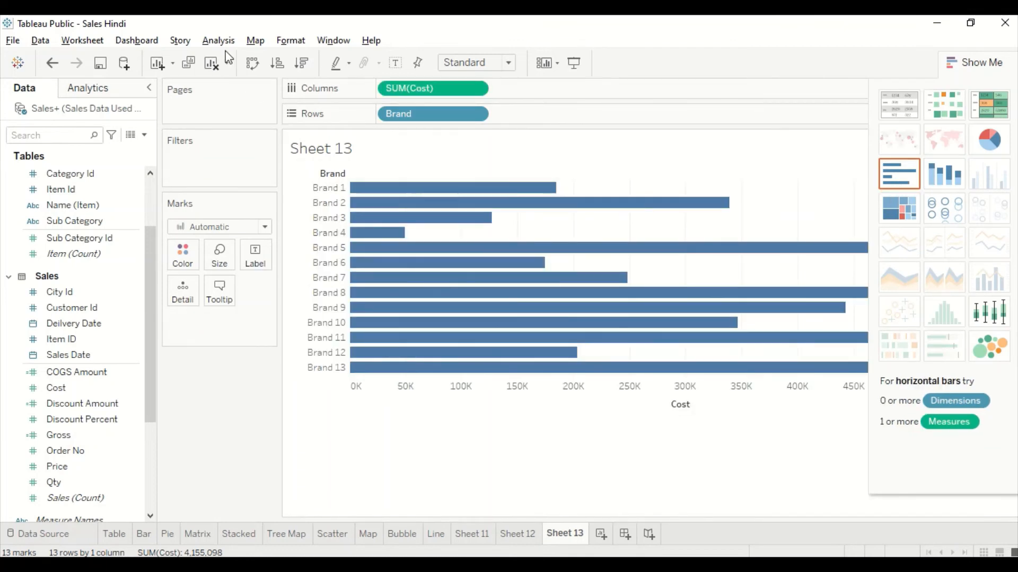
- Set the Cost by Brand chart to column totals at top and row totals at left, and hide the chart type suggestions
{"action": "left_click", "coordinate": [217, 41]}
{"action": "mouse_move", "coordinate": [235, 194]}
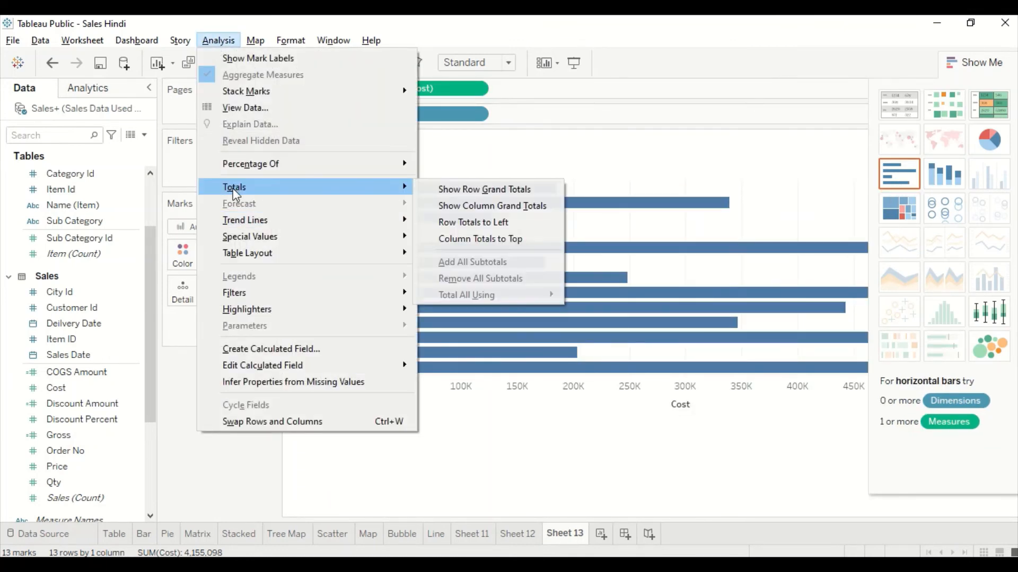
{"action": "left_click", "coordinate": [451, 245]}
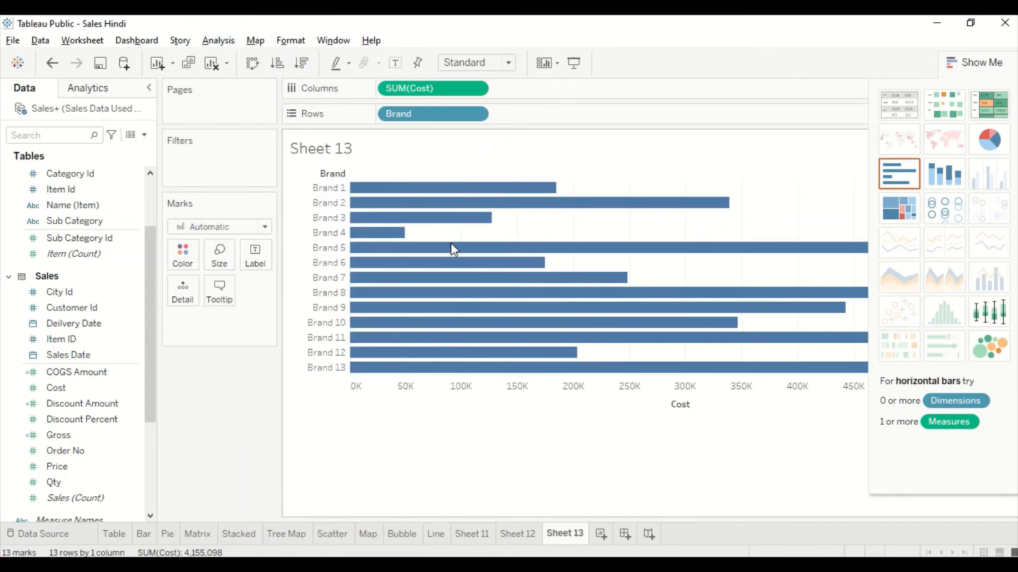
{"action": "left_click", "coordinate": [221, 38]}
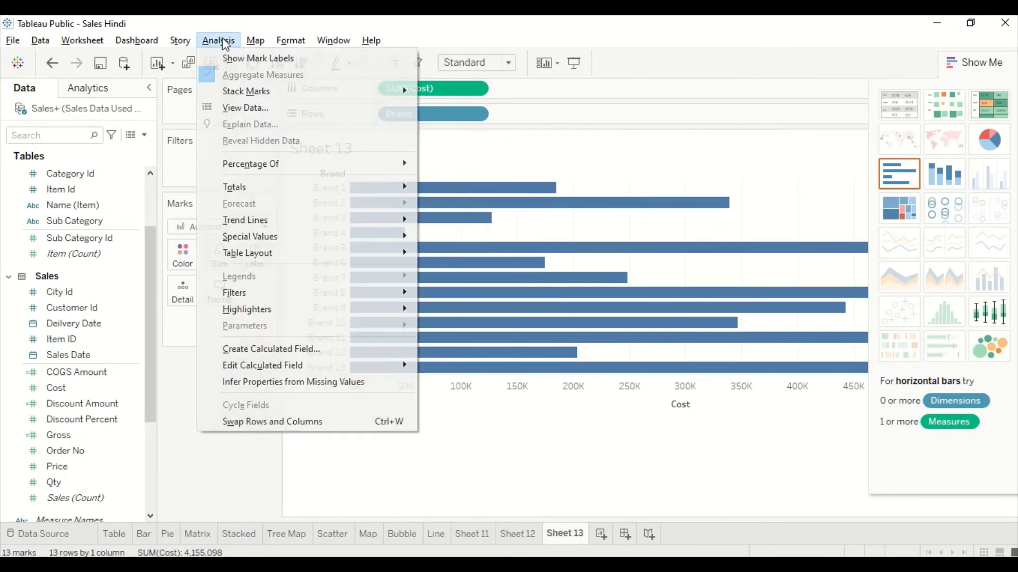
{"action": "mouse_move", "coordinate": [358, 192]}
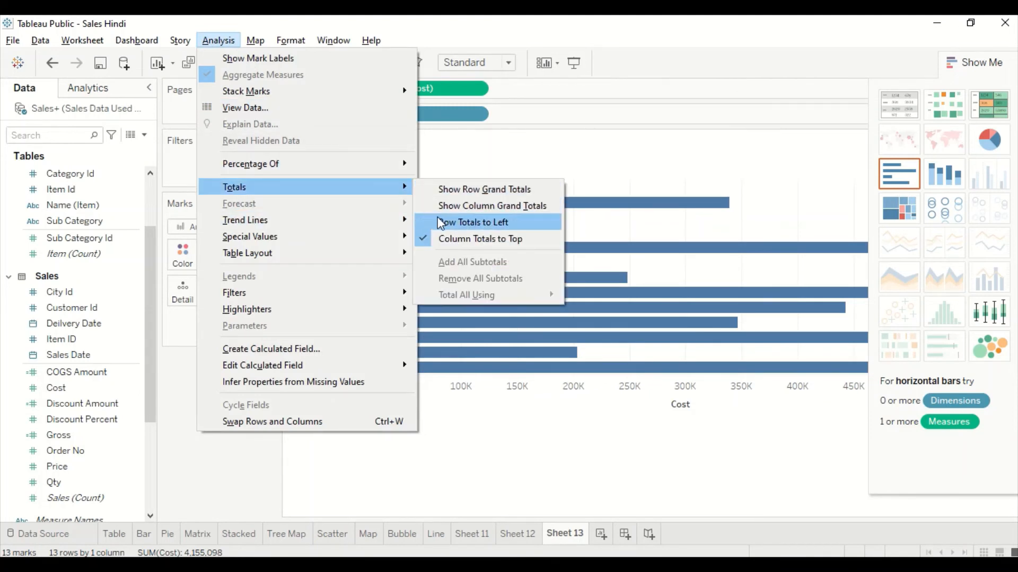
{"action": "left_click", "coordinate": [424, 222]}
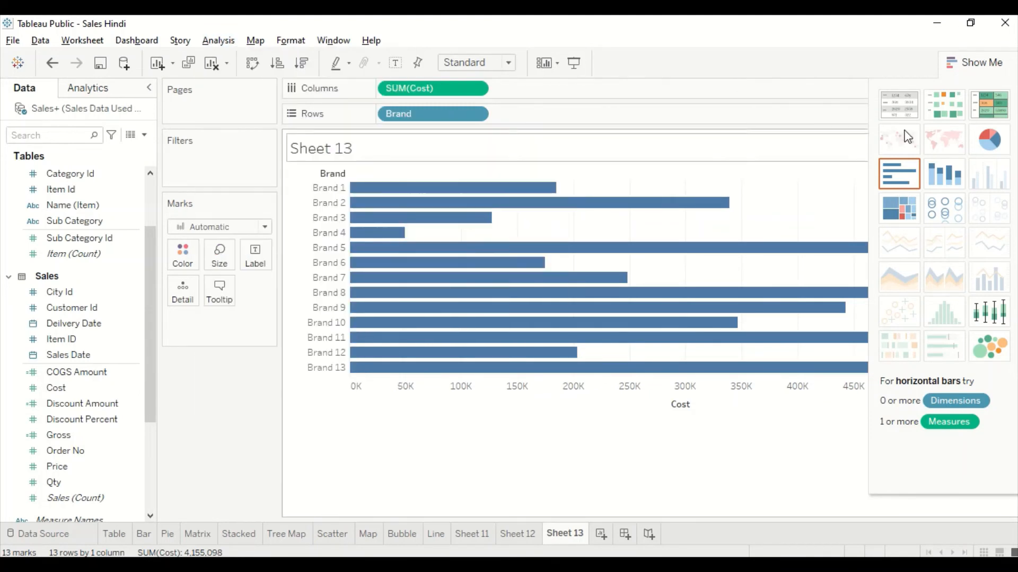
{"action": "left_click", "coordinate": [997, 62]}
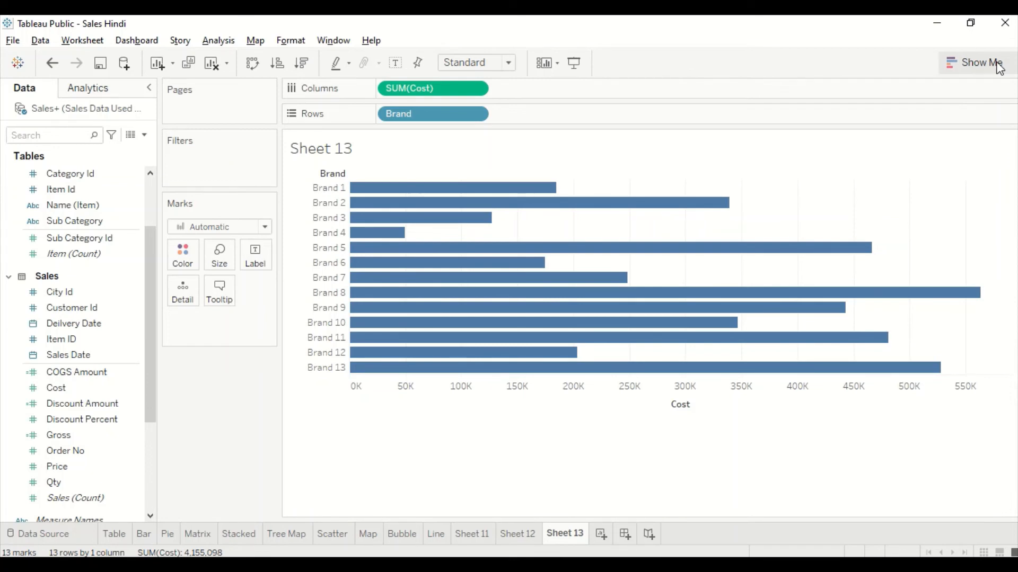
- Show column grand totals on the Cost by Brand chart and swap its rows and columns into vertical bars
{"action": "left_click", "coordinate": [218, 41]}
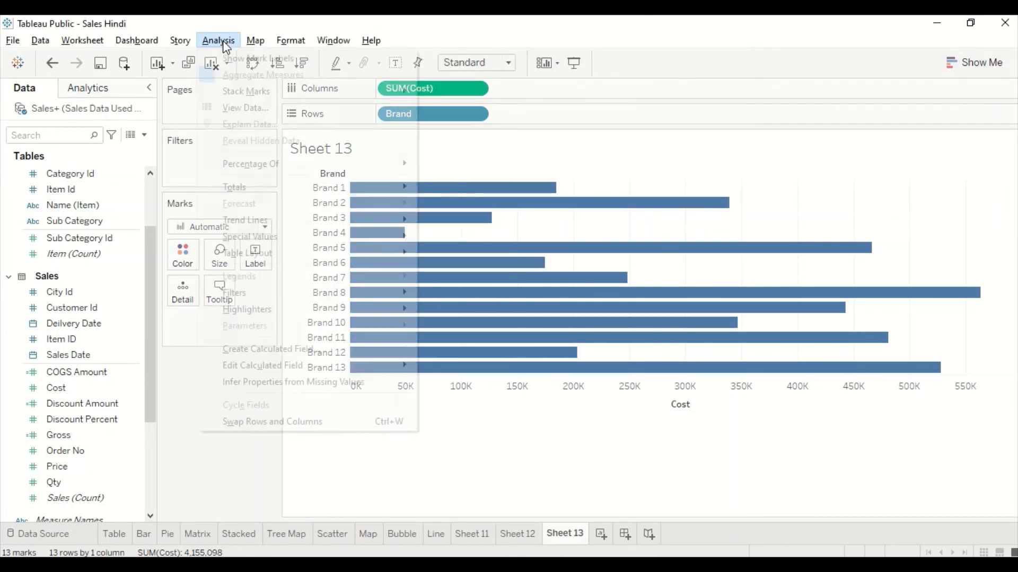
{"action": "mouse_move", "coordinate": [225, 188]}
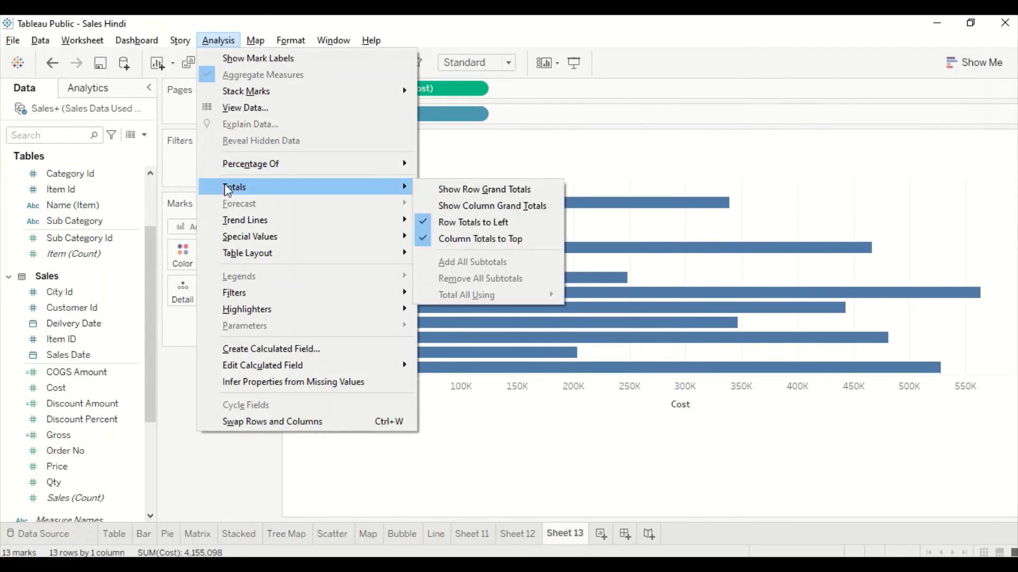
{"action": "left_click", "coordinate": [430, 207]}
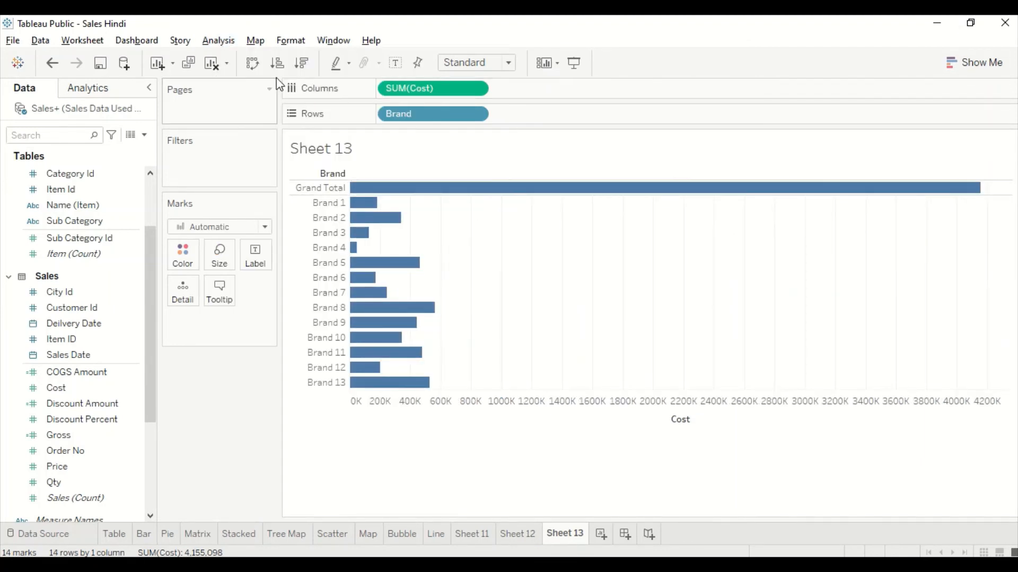
{"action": "left_click", "coordinate": [253, 63]}
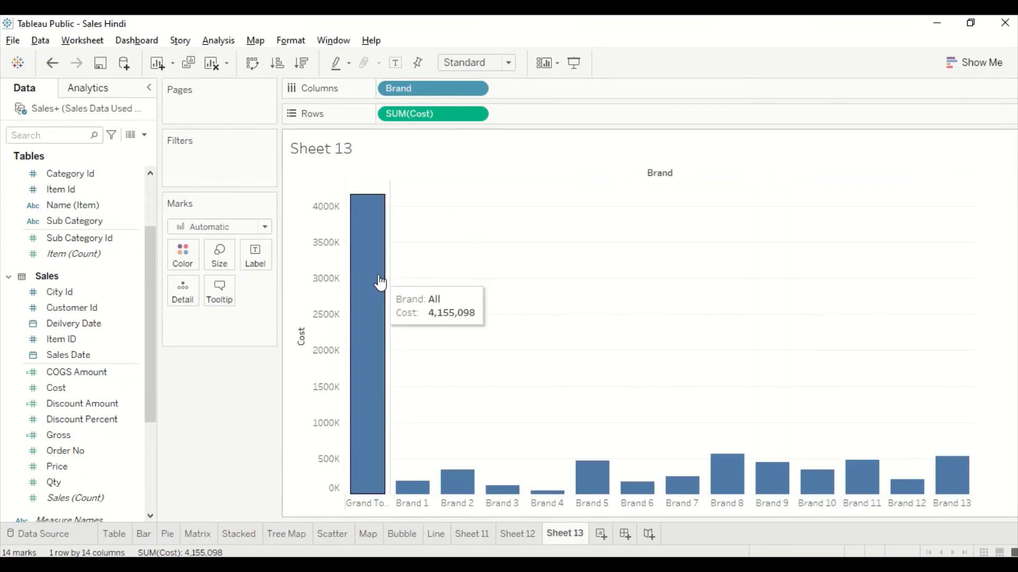
{"action": "left_click", "coordinate": [217, 42]}
{"action": "mouse_move", "coordinate": [240, 188]}
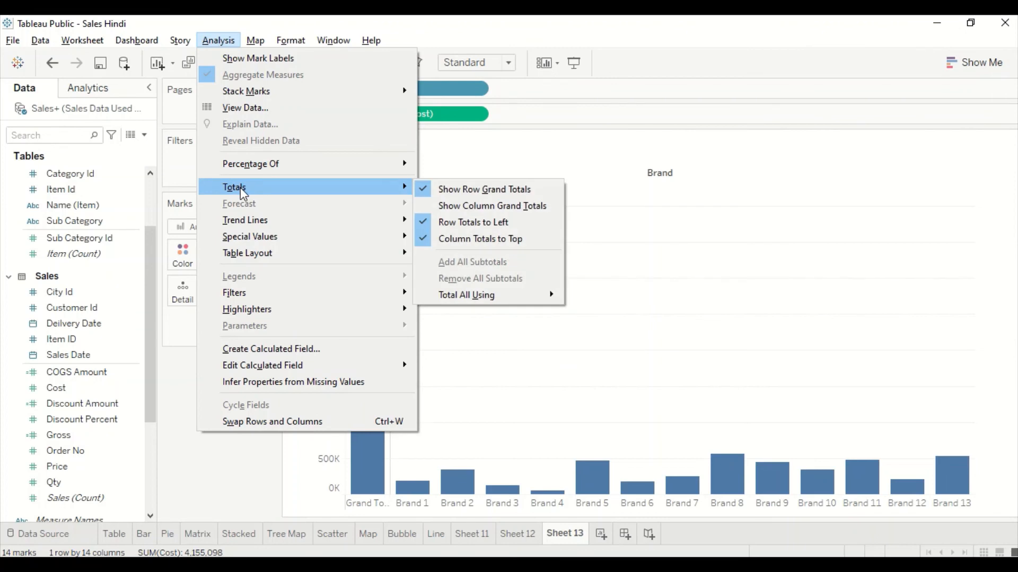
- Turn on row and column grand totals for the combination chart on Sheet 12, and check it against Sheet 13
{"action": "left_click", "coordinate": [512, 540]}
{"action": "left_click", "coordinate": [218, 41]}
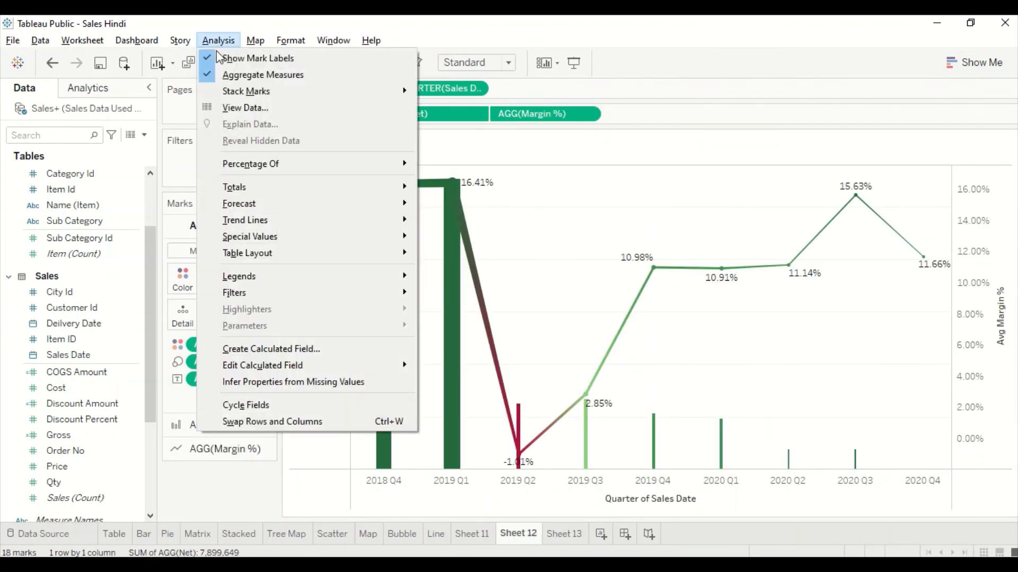
{"action": "mouse_move", "coordinate": [257, 187]}
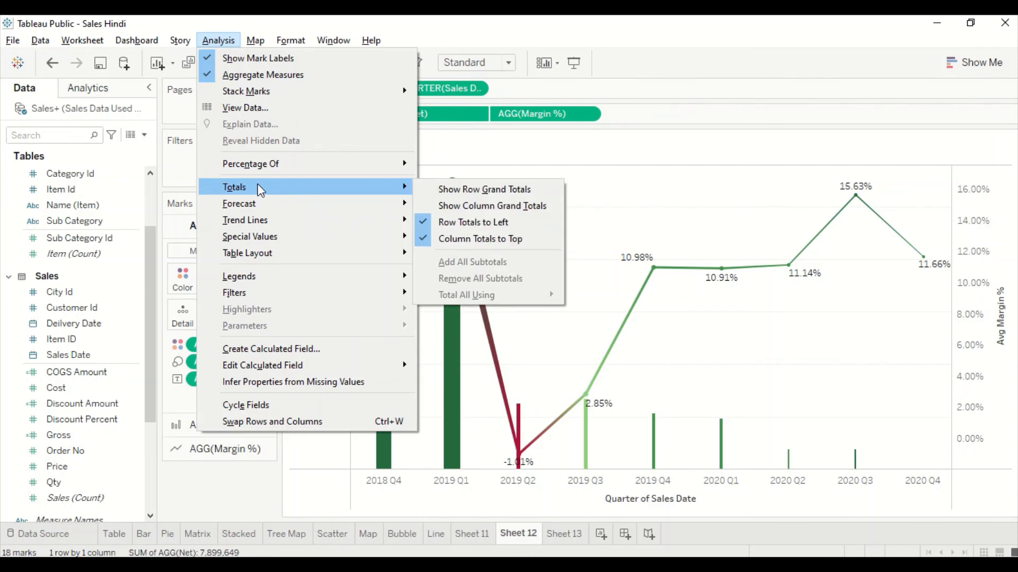
{"action": "left_click", "coordinate": [424, 195]}
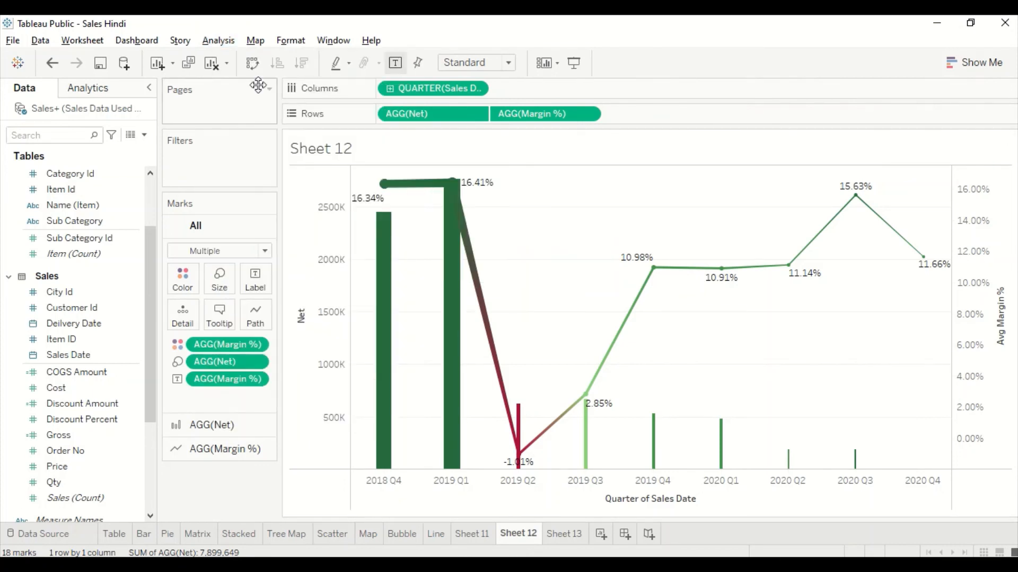
{"action": "left_click", "coordinate": [218, 40]}
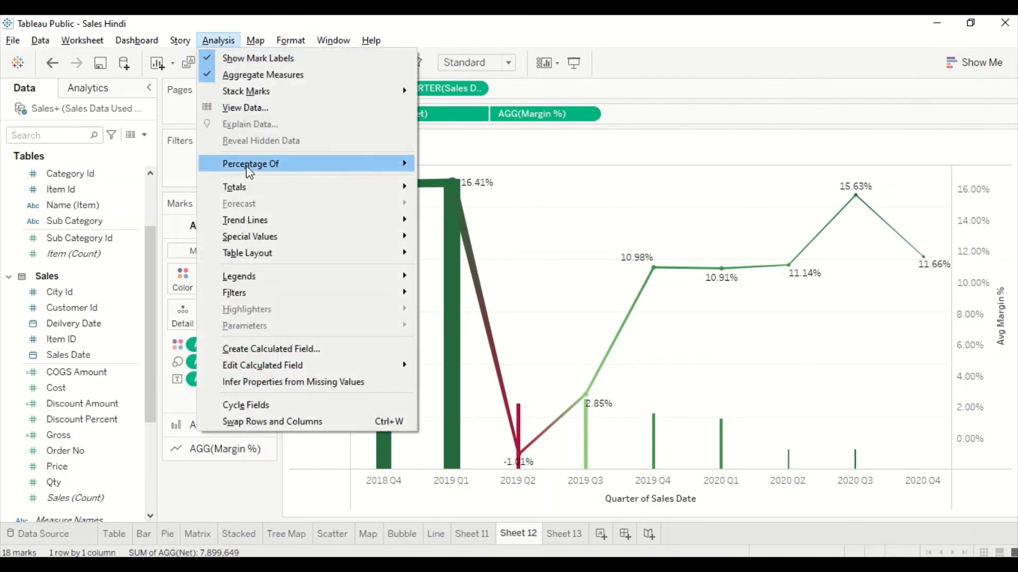
{"action": "mouse_move", "coordinate": [408, 189]}
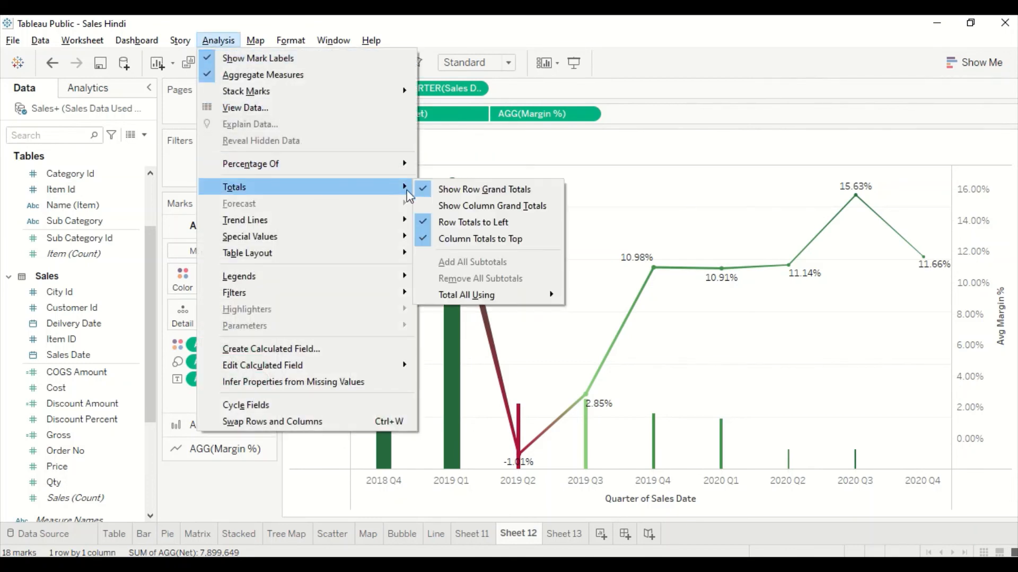
{"action": "left_click", "coordinate": [430, 204]}
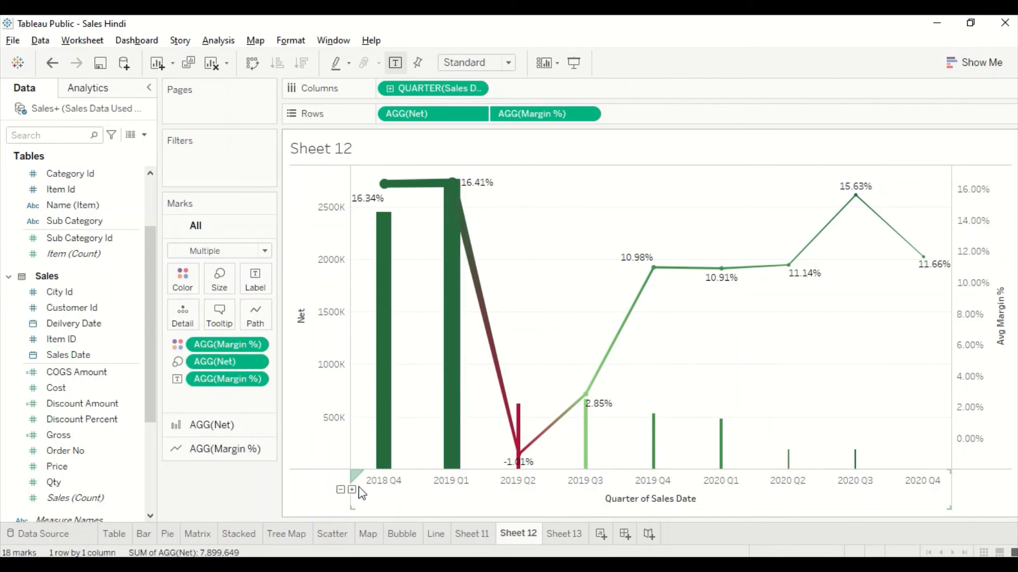
{"action": "left_click", "coordinate": [569, 538]}
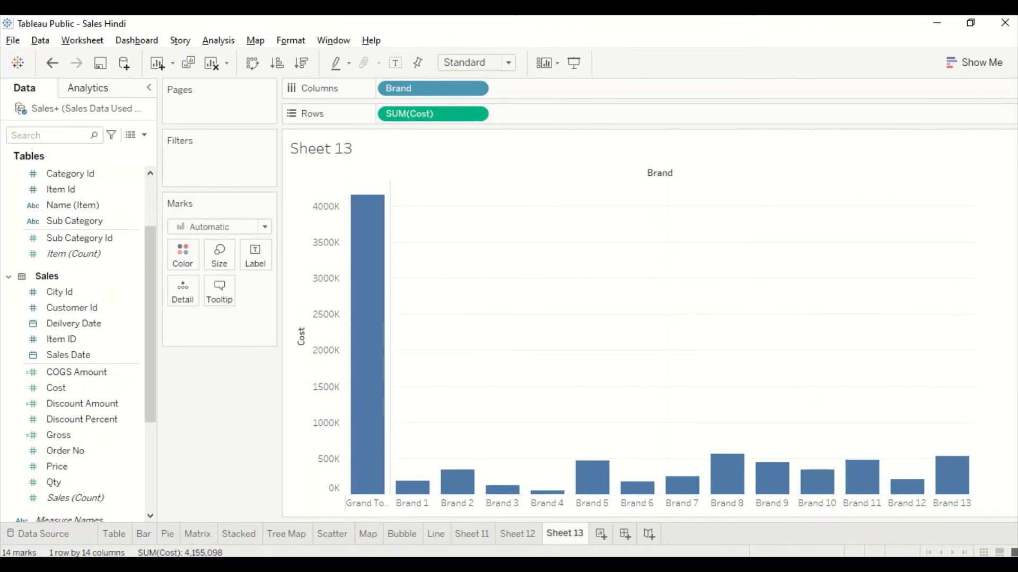
- Set the combination chart on Sheet 12 to total all using Automatic
{"action": "left_click", "coordinate": [519, 536]}
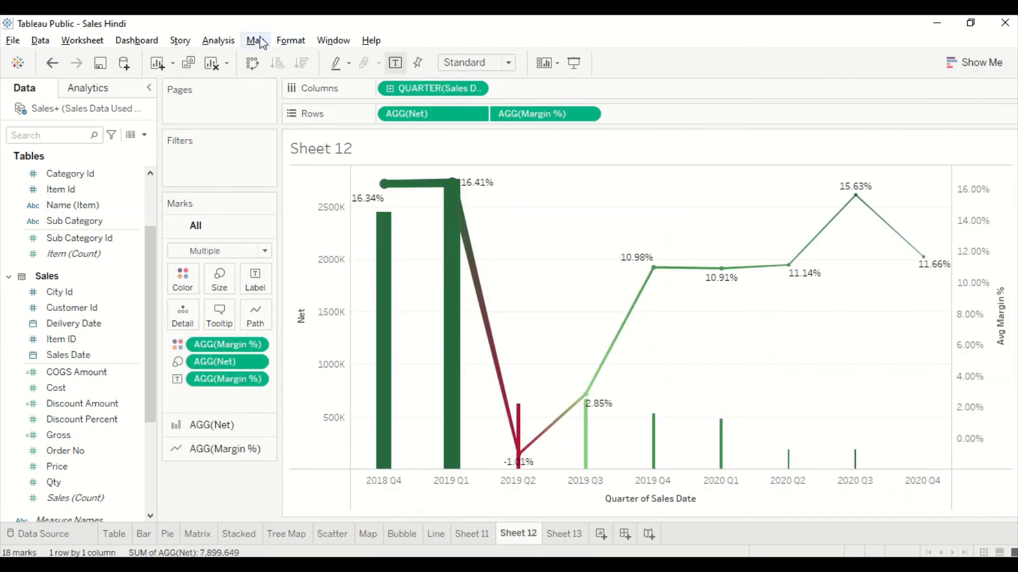
{"action": "left_click", "coordinate": [219, 41]}
{"action": "mouse_move", "coordinate": [259, 181]}
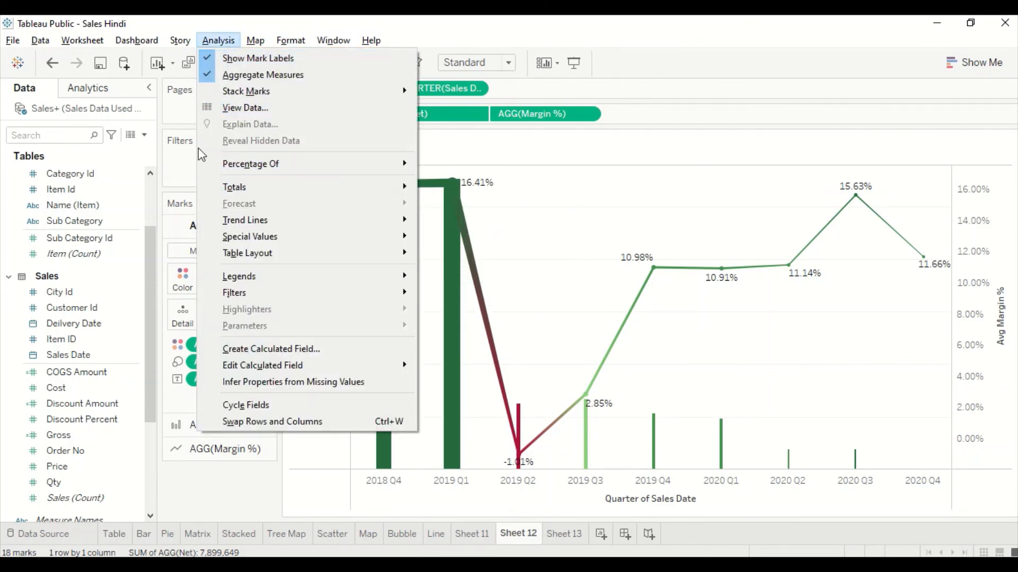
{"action": "mouse_move", "coordinate": [386, 165]}
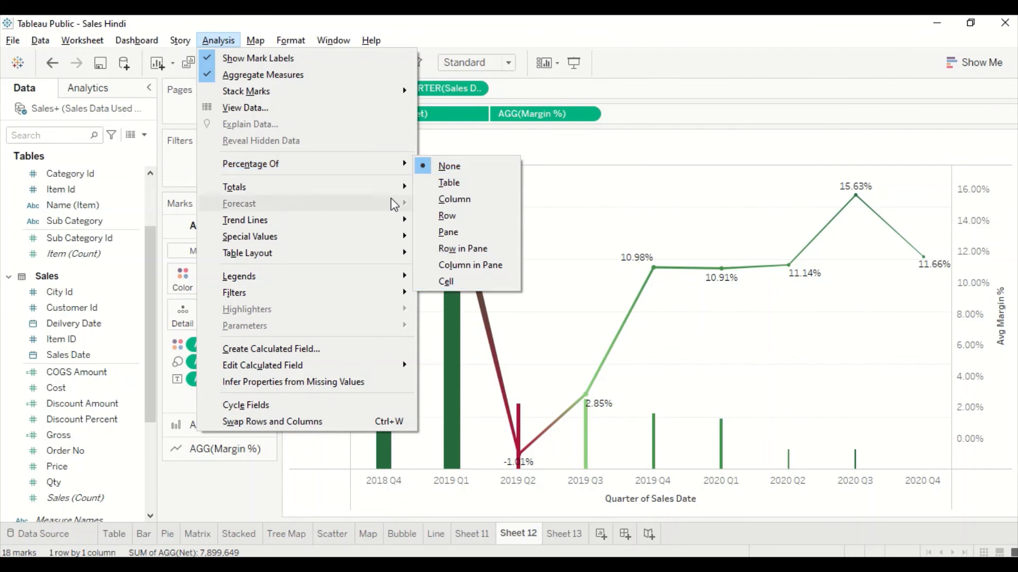
{"action": "mouse_move", "coordinate": [376, 184]}
{"action": "mouse_move", "coordinate": [556, 297]}
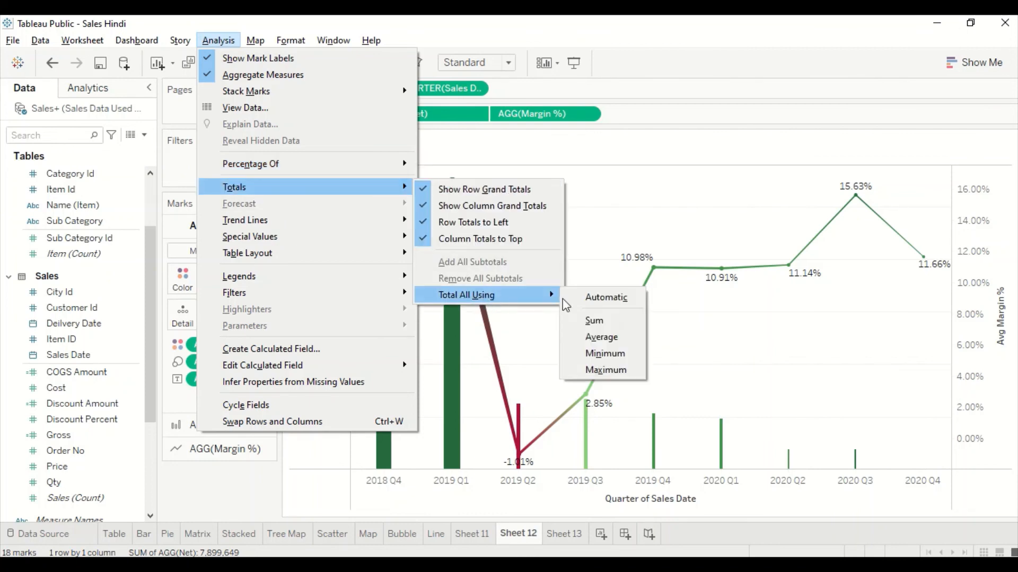
{"action": "left_click", "coordinate": [594, 301]}
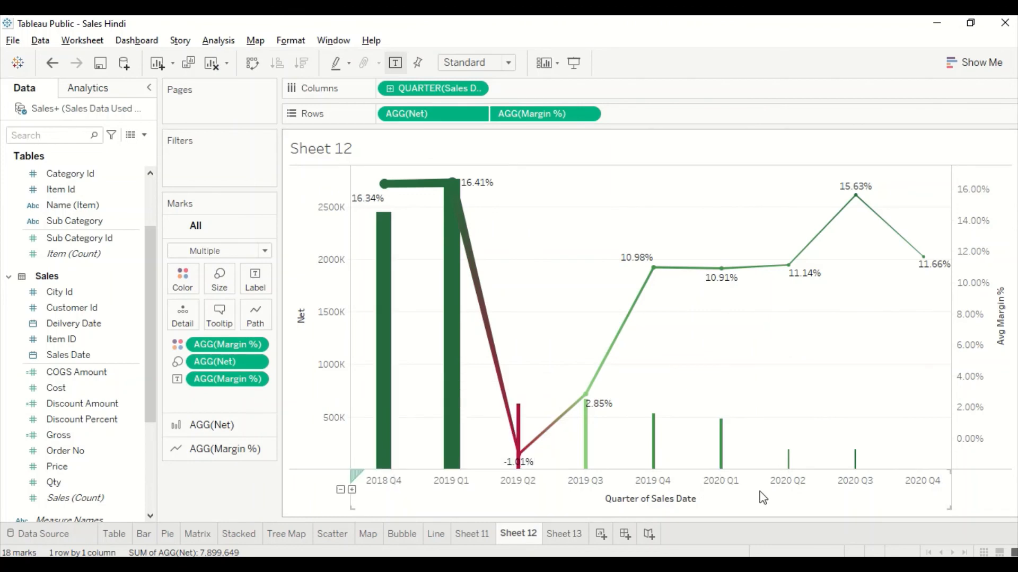
- Compare the Grand Total display in the Cost by Brand chart on Sheet 13 with the combination chart on Sheet 12
{"action": "left_click", "coordinate": [562, 535]}
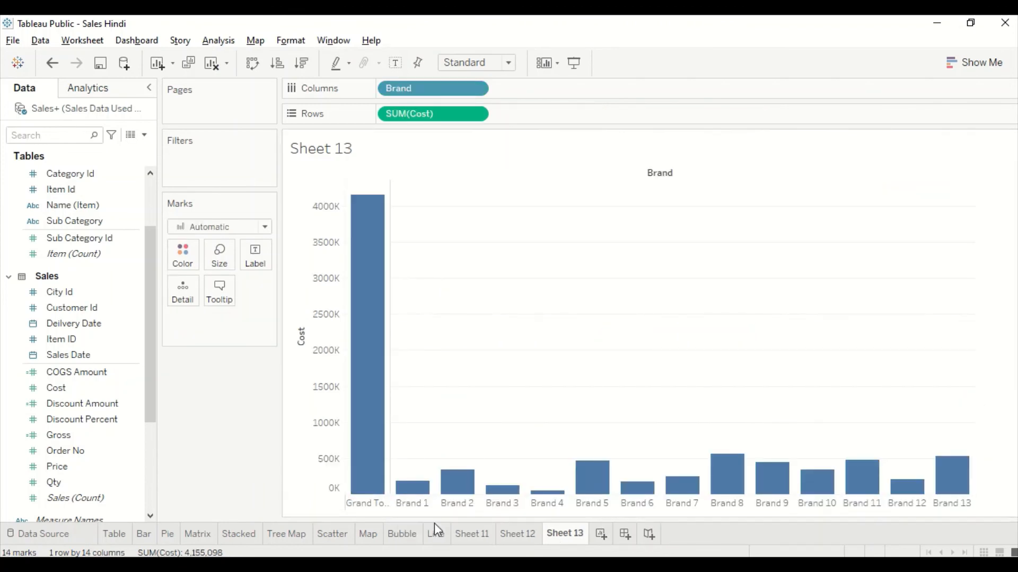
{"action": "left_click", "coordinate": [522, 536]}
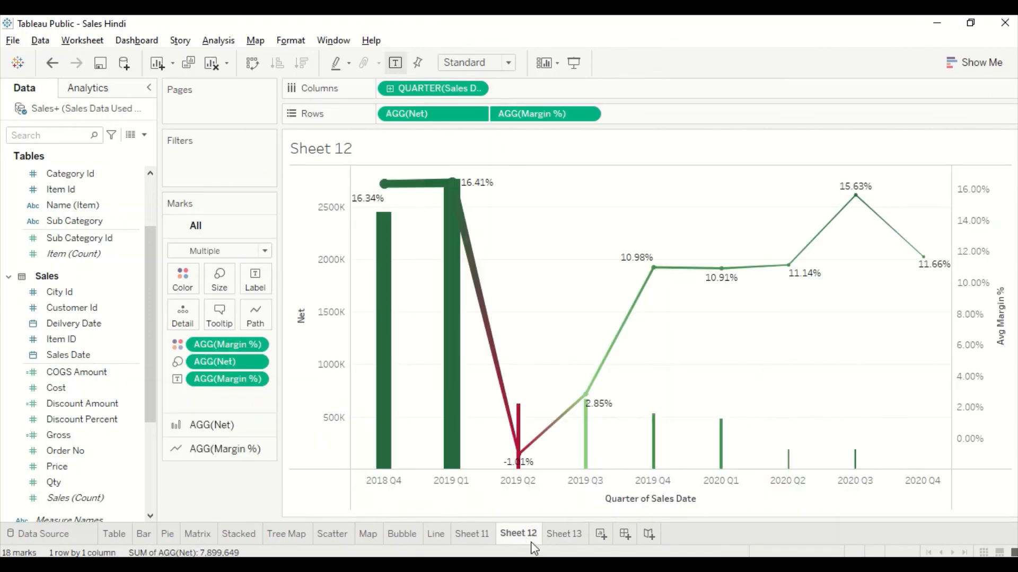
{"action": "left_click", "coordinate": [561, 535]}
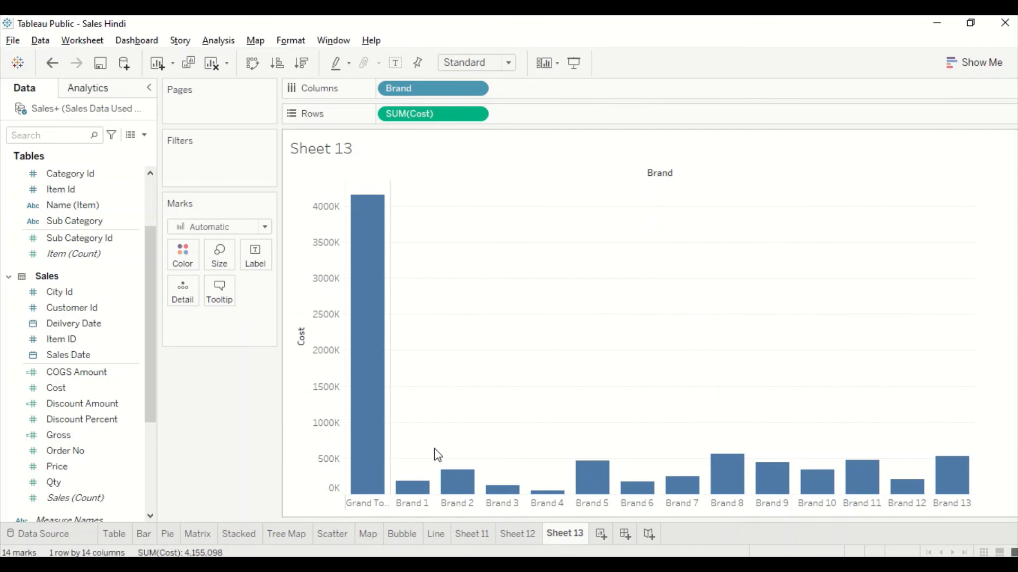
{"action": "left_click", "coordinate": [527, 536]}
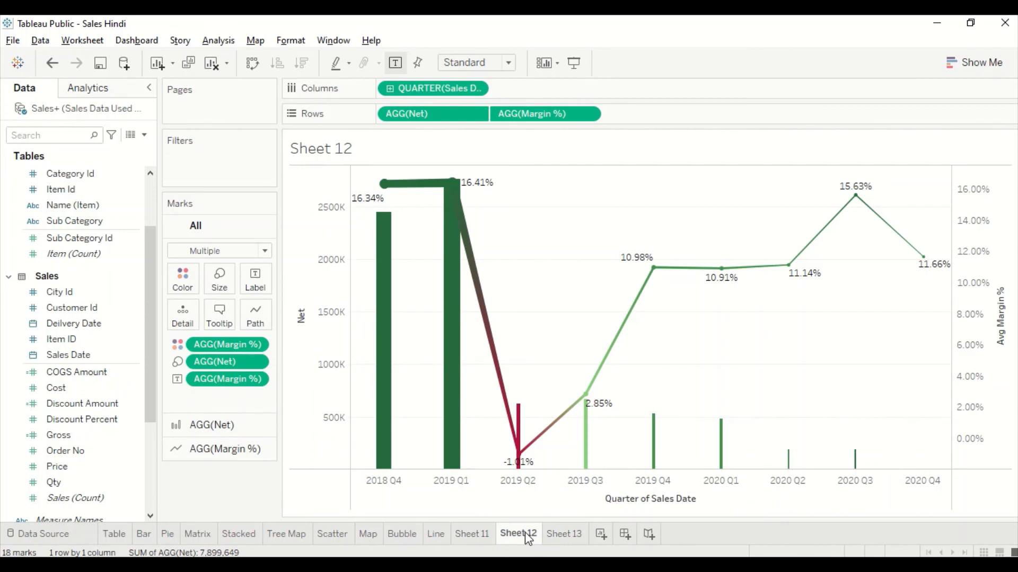